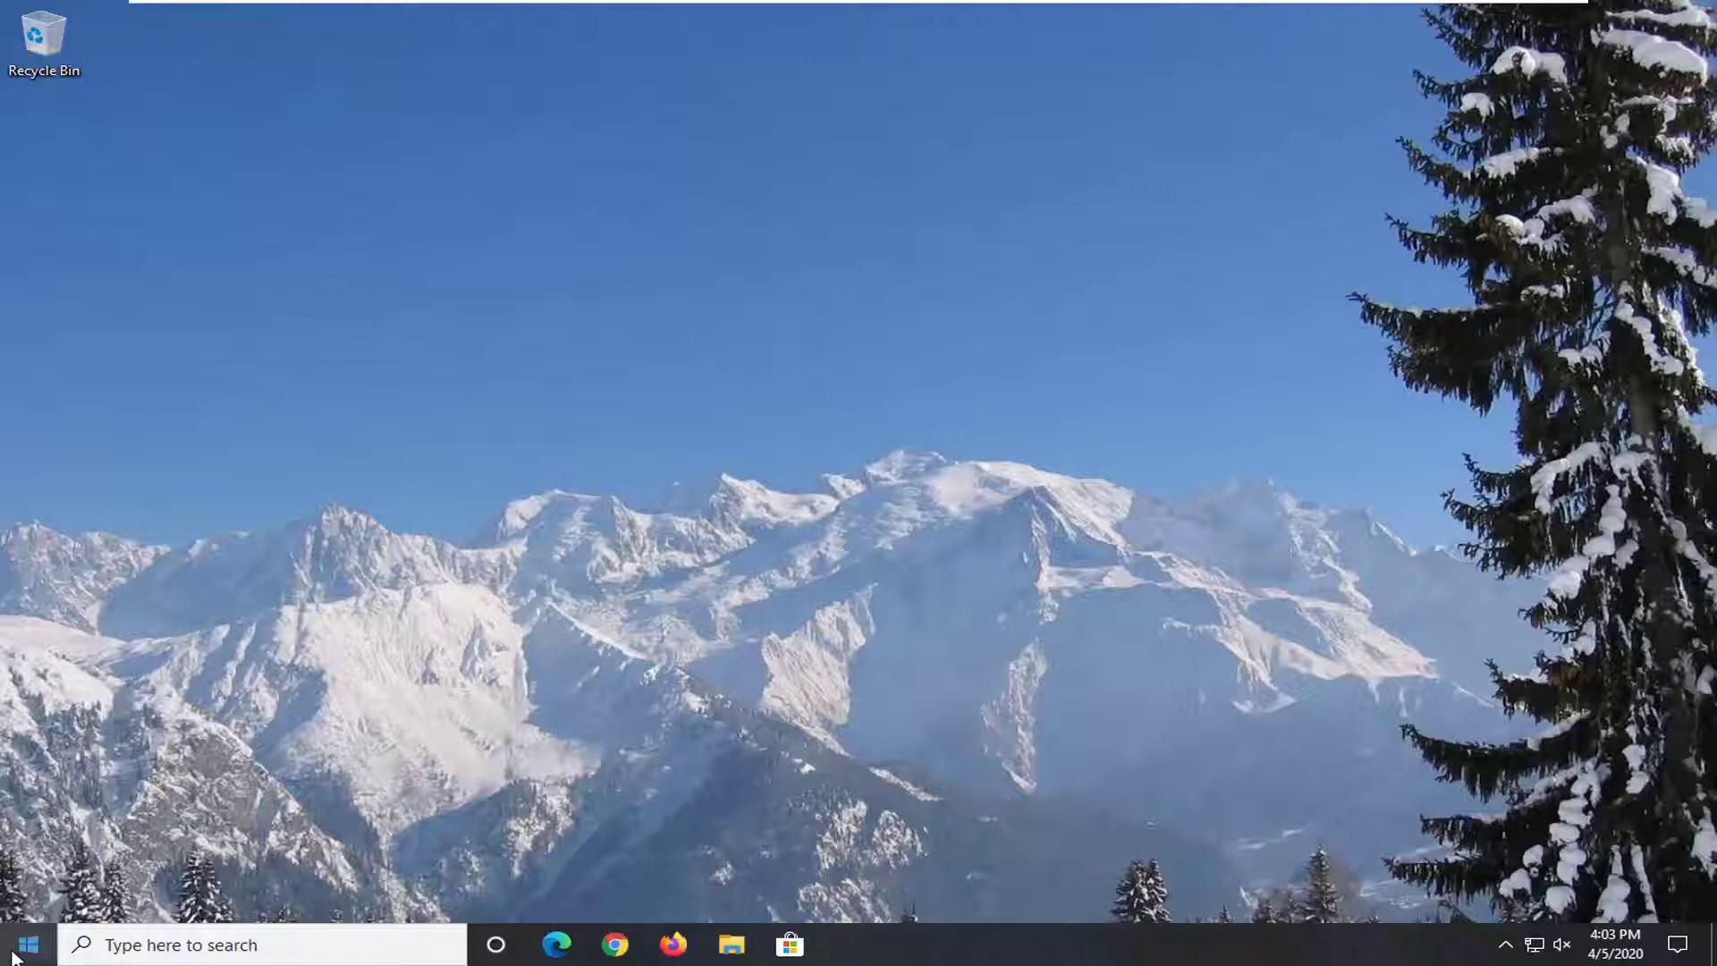
# Search the Start menu for regedit and run Registry Editor as administrator.
pyautogui.click(21, 948)
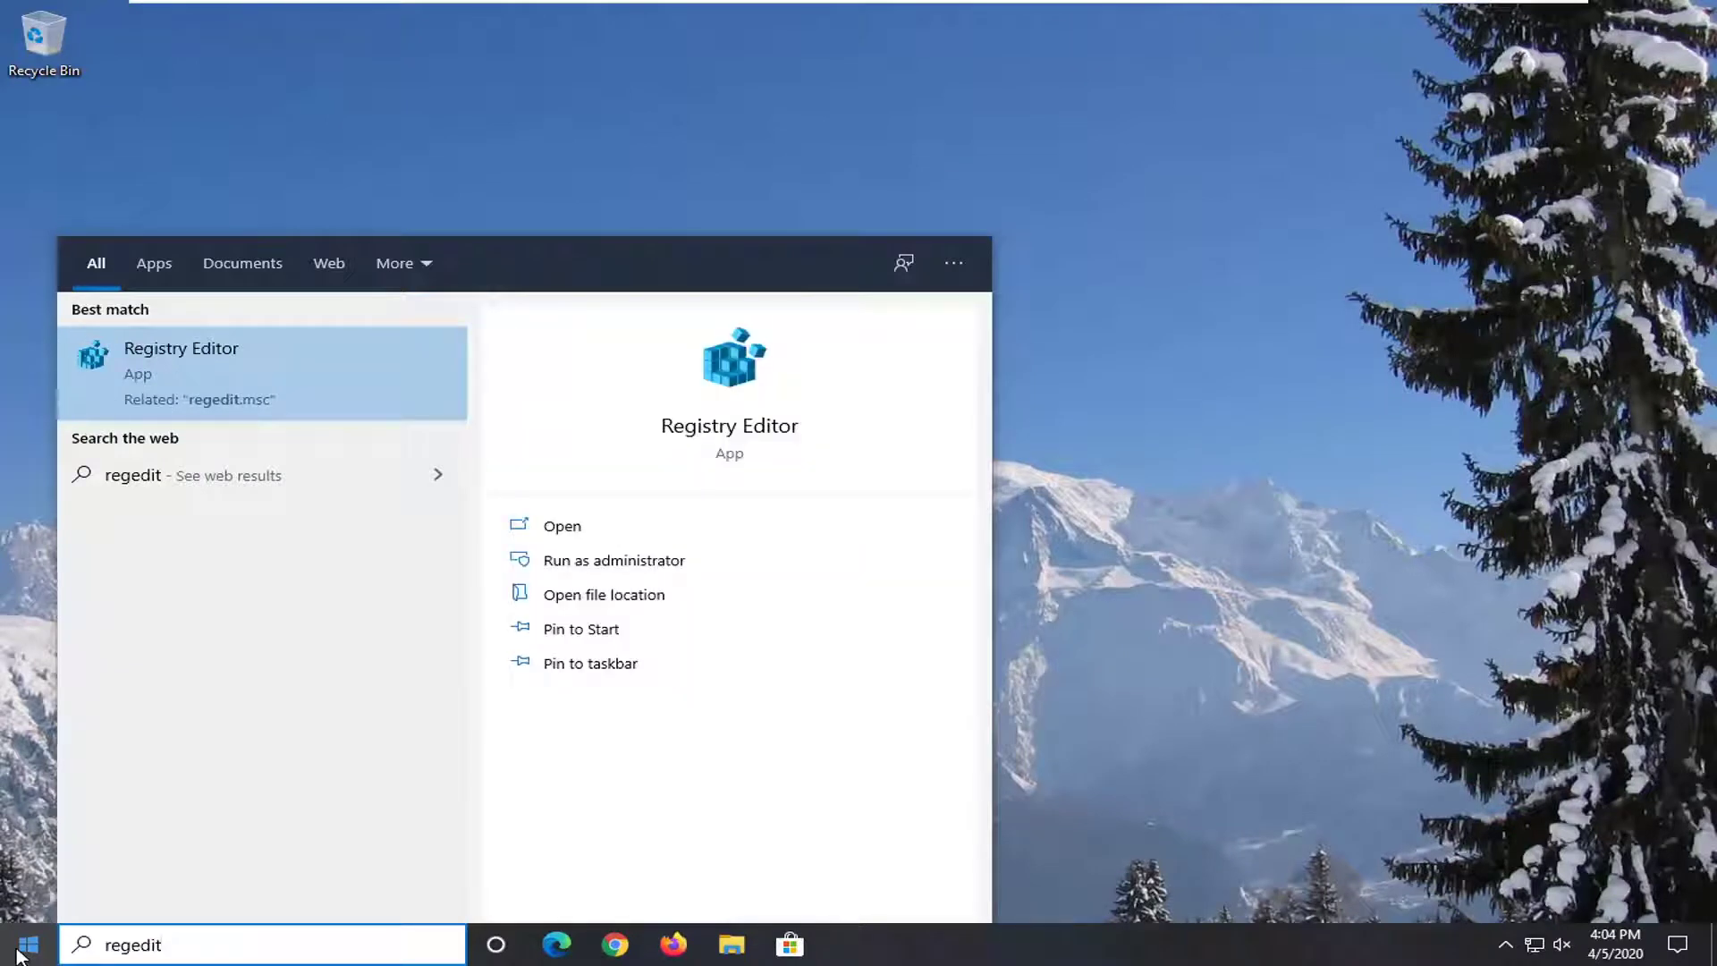
pyautogui.rightClick(240, 376)
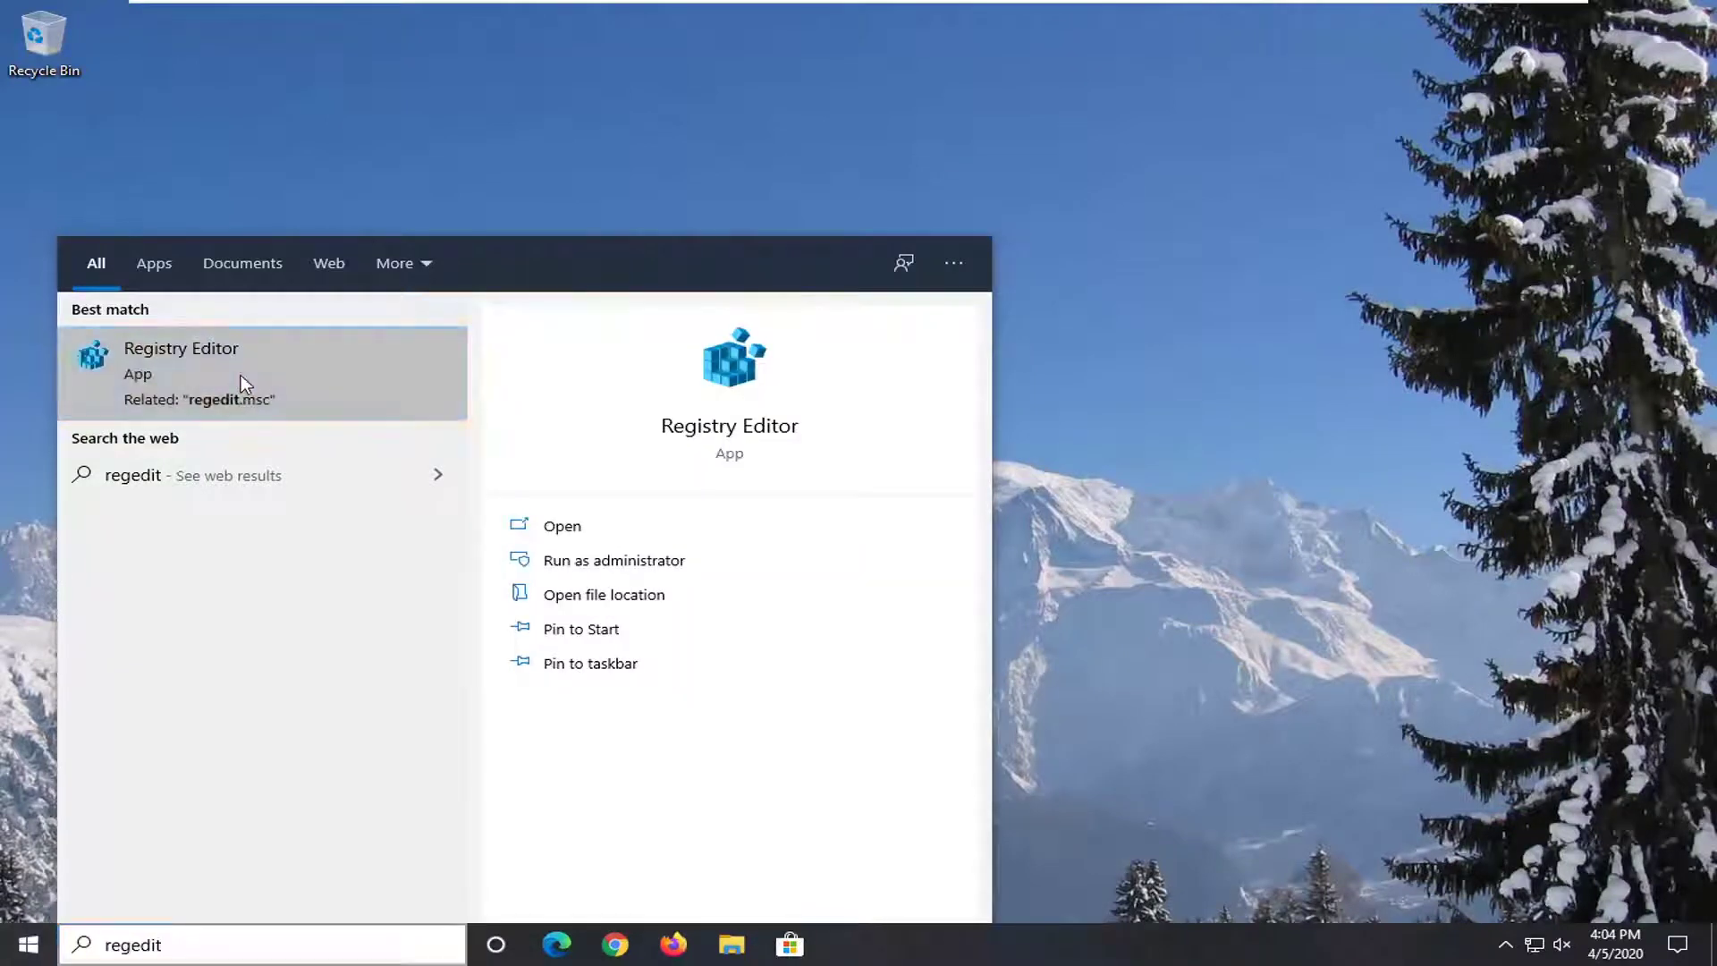
pyautogui.click(327, 399)
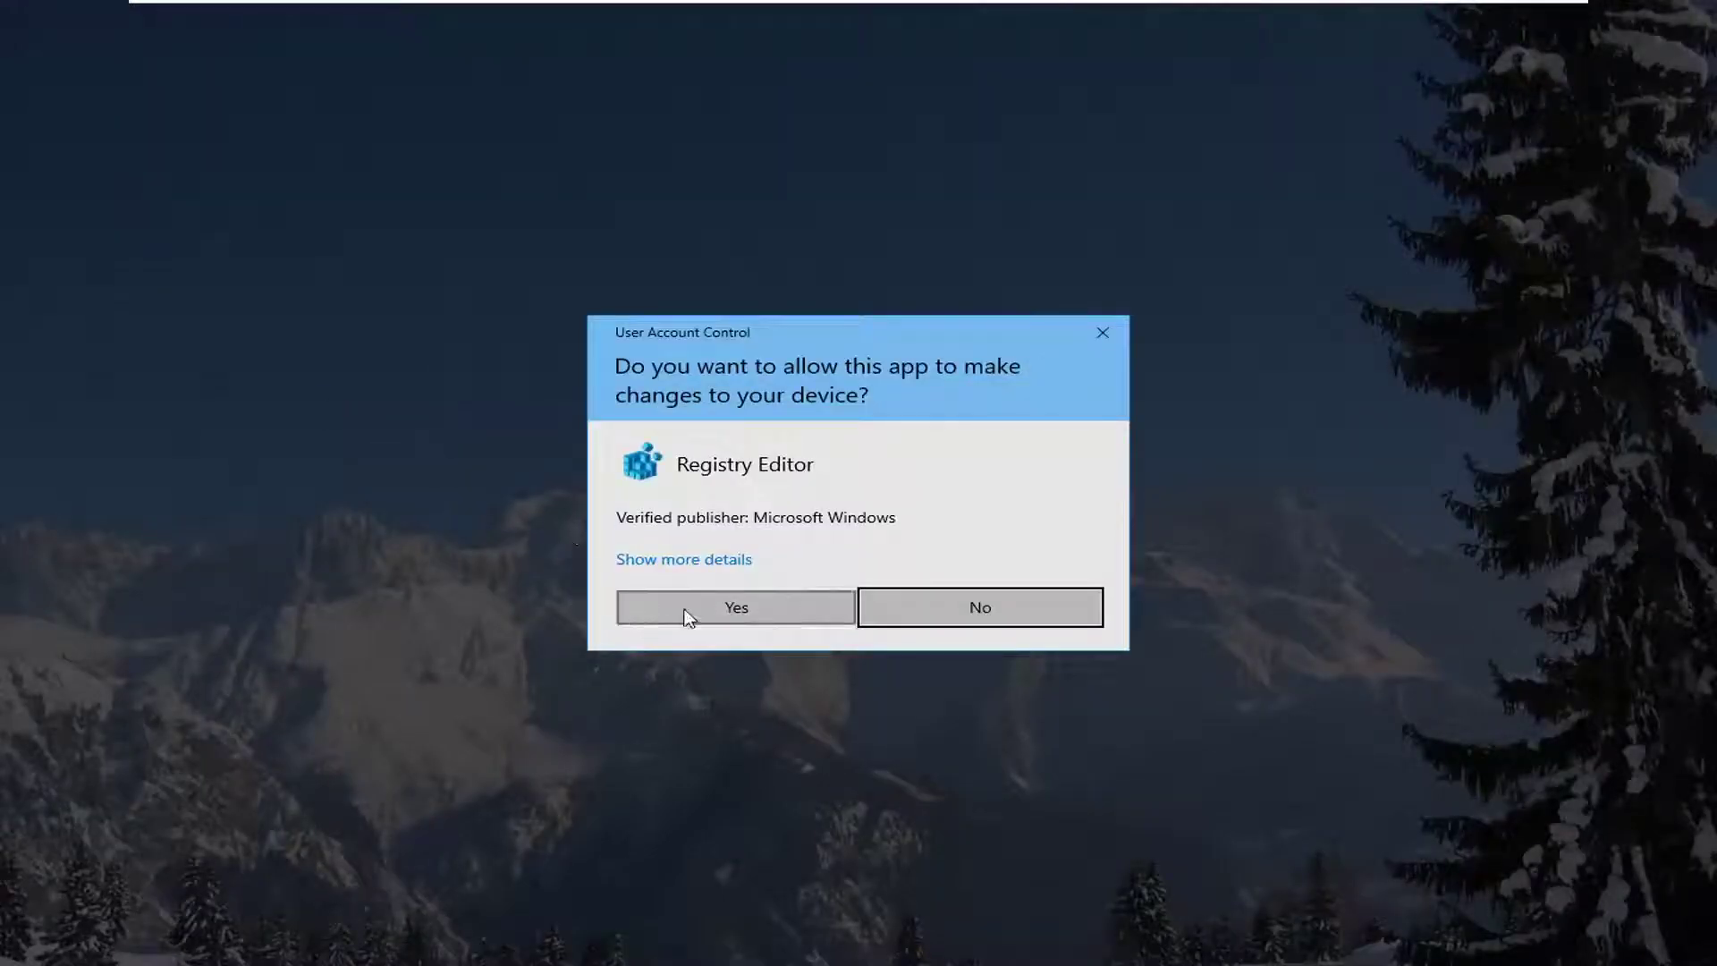
# Approve the UAC prompt, then open the registry Export dialog and cancel it.
pyautogui.click(689, 617)
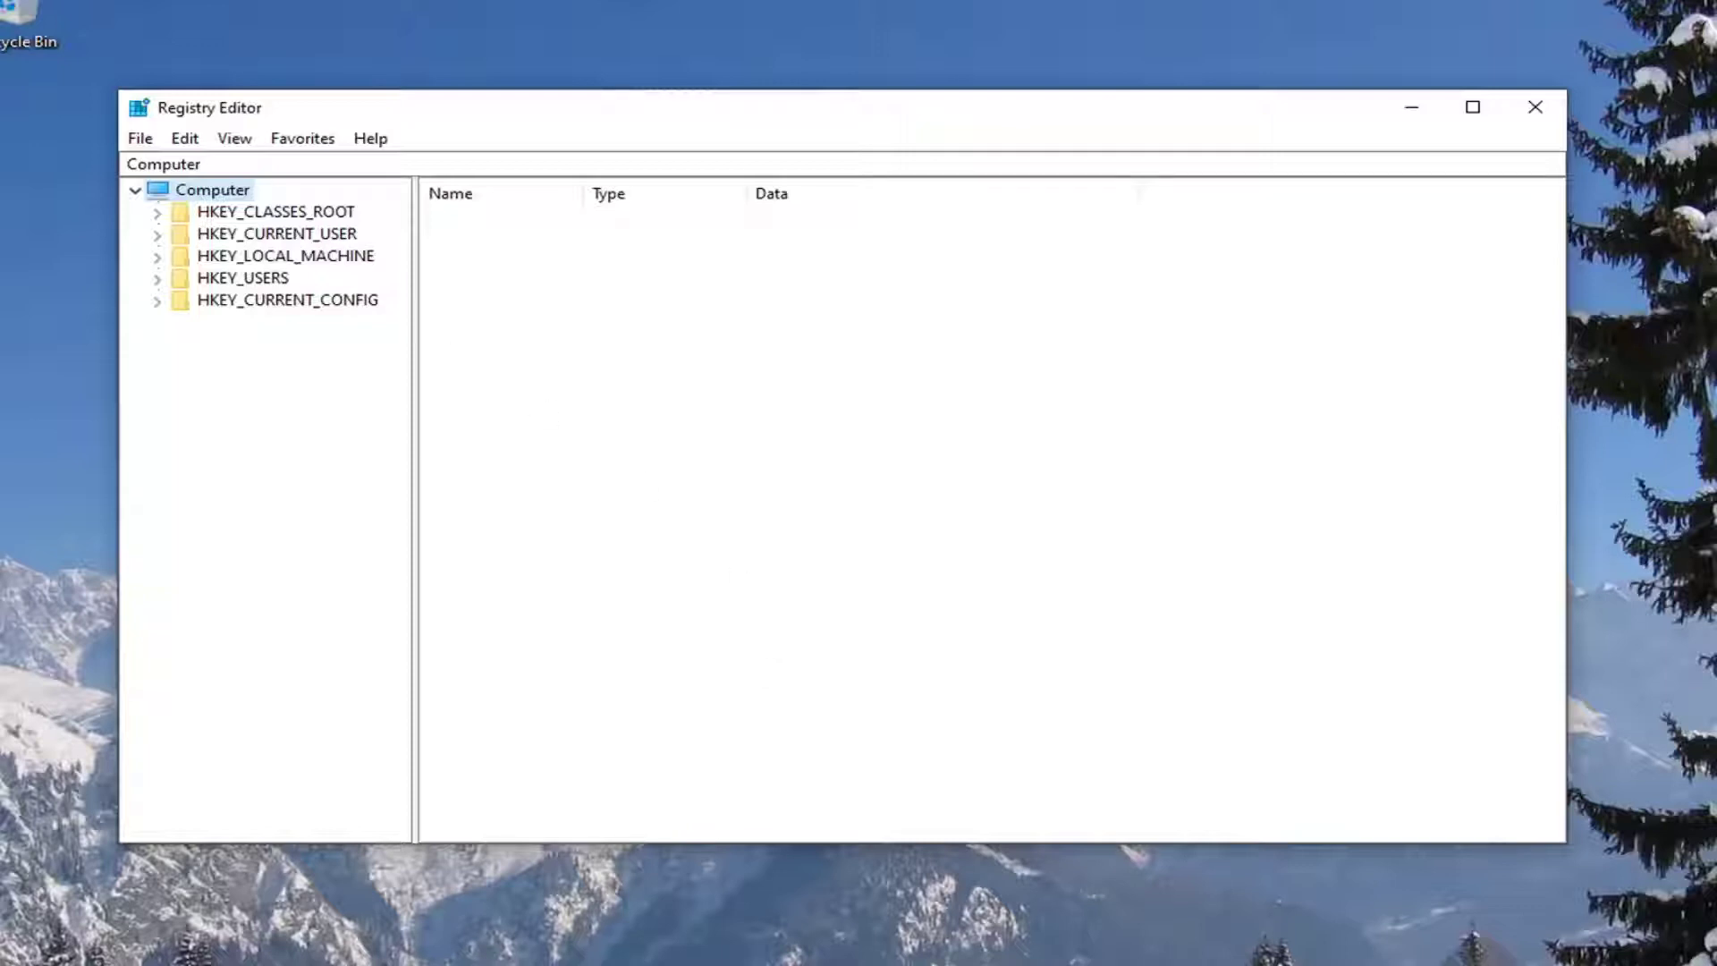
pyautogui.click(134, 142)
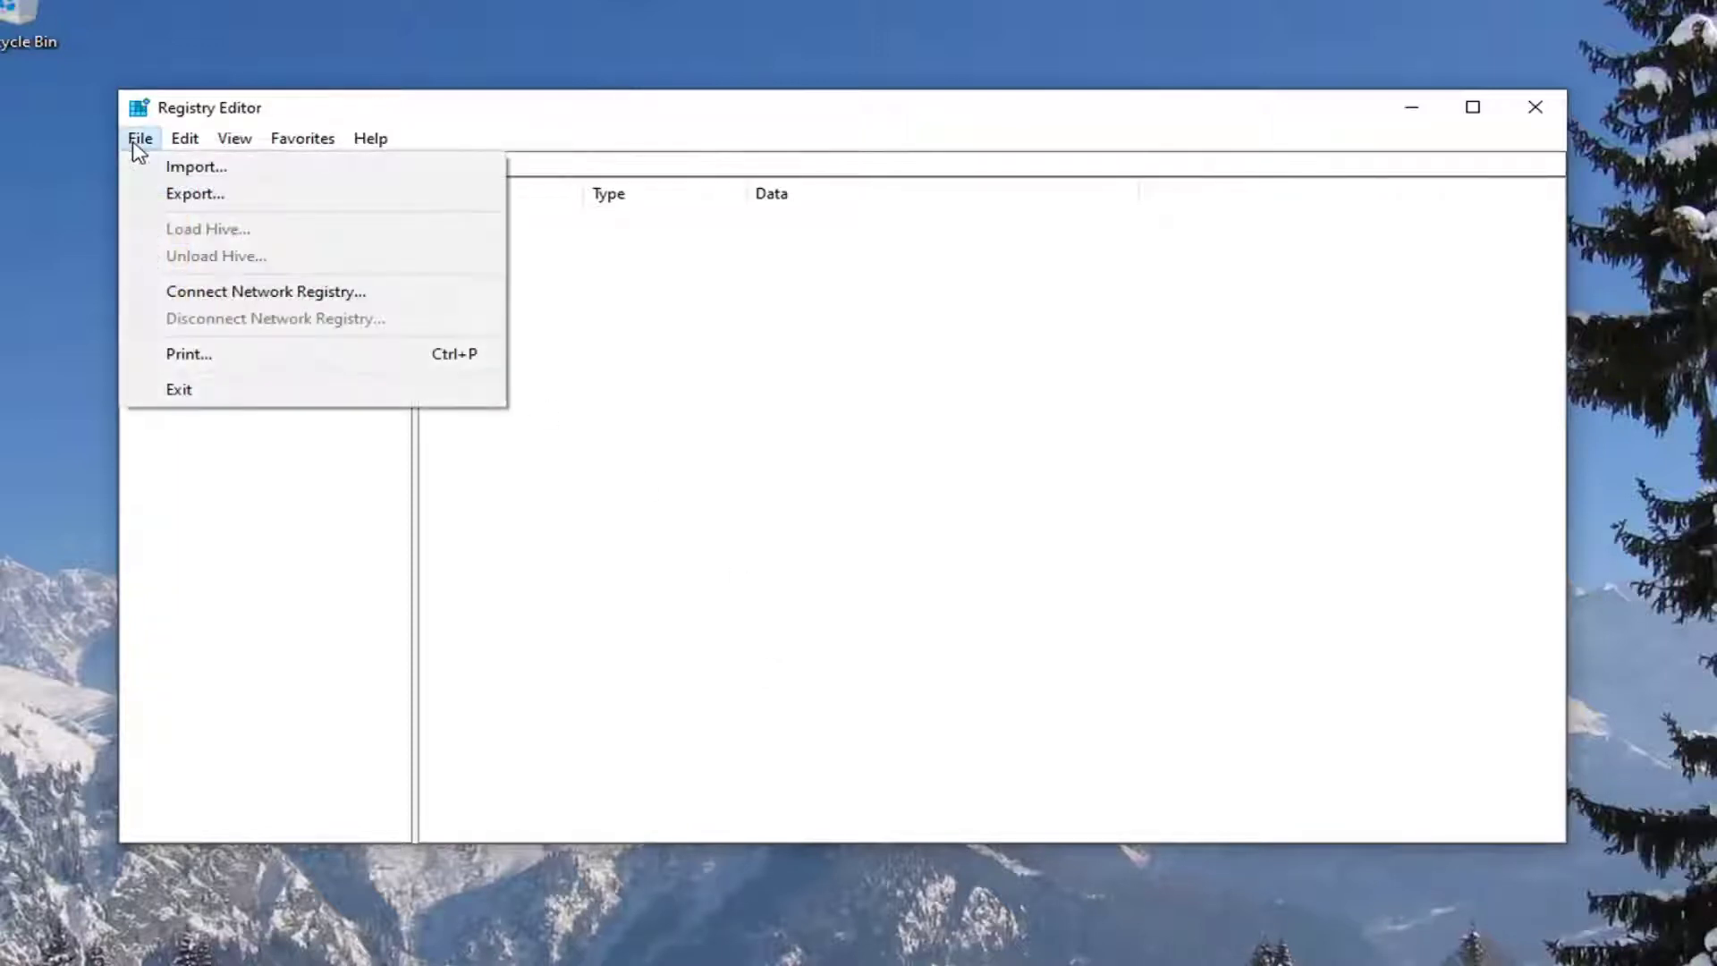
pyautogui.click(162, 193)
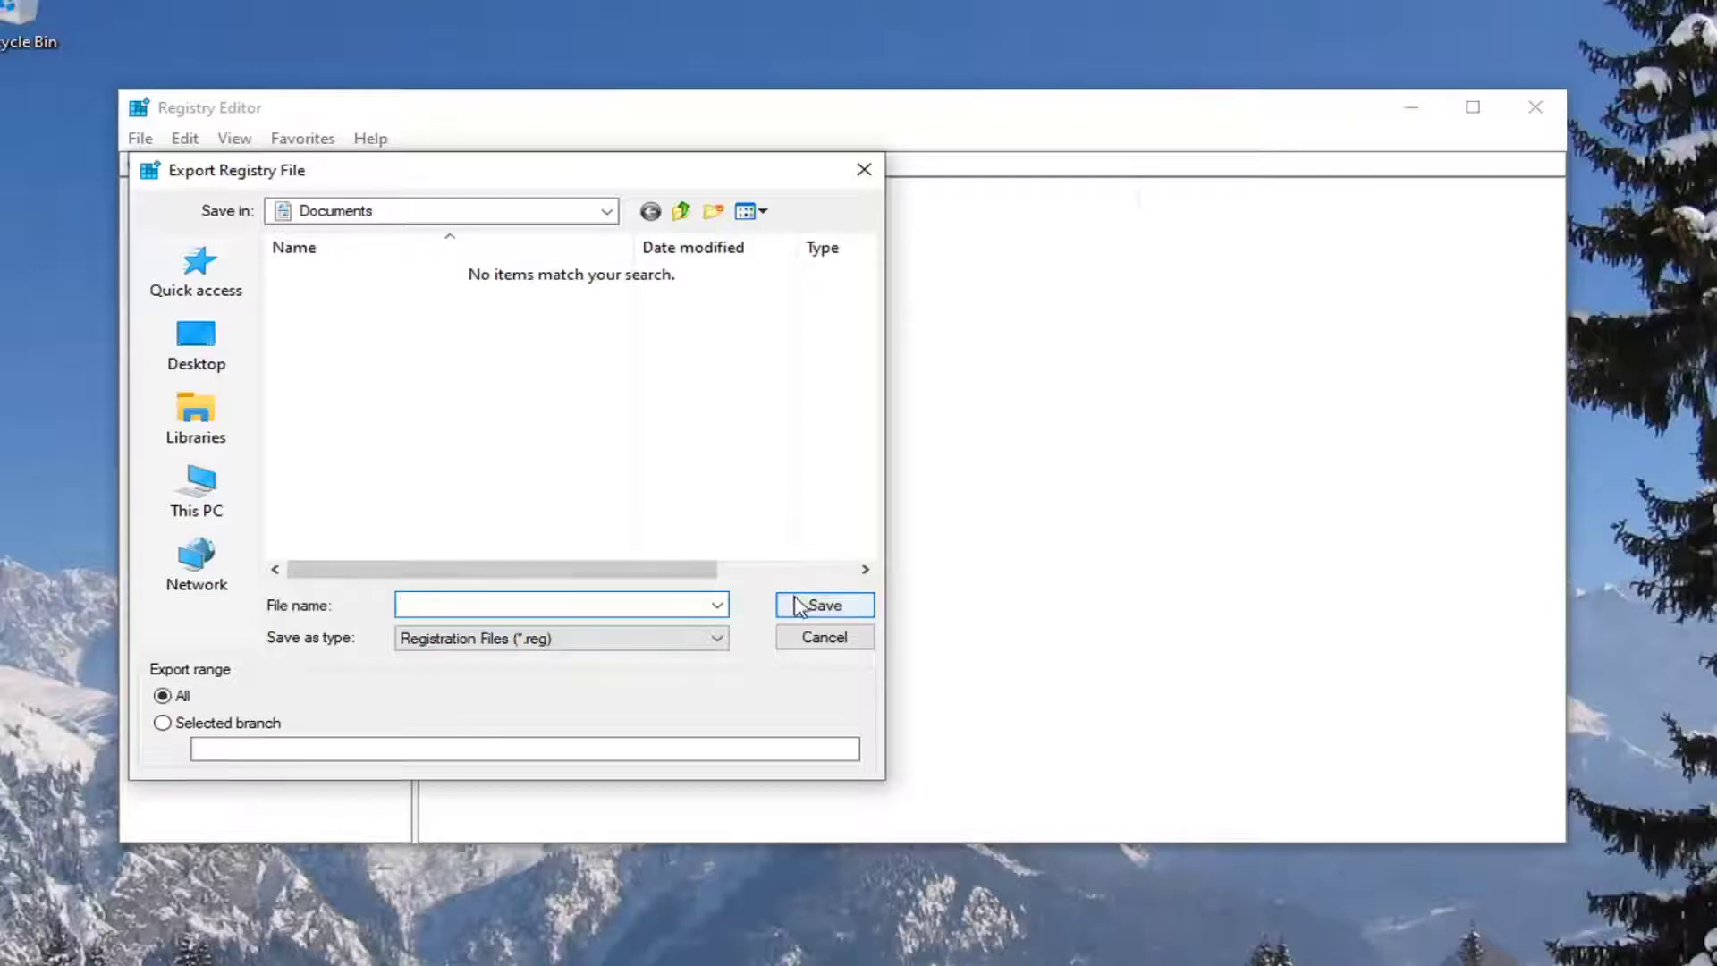
pyautogui.click(801, 637)
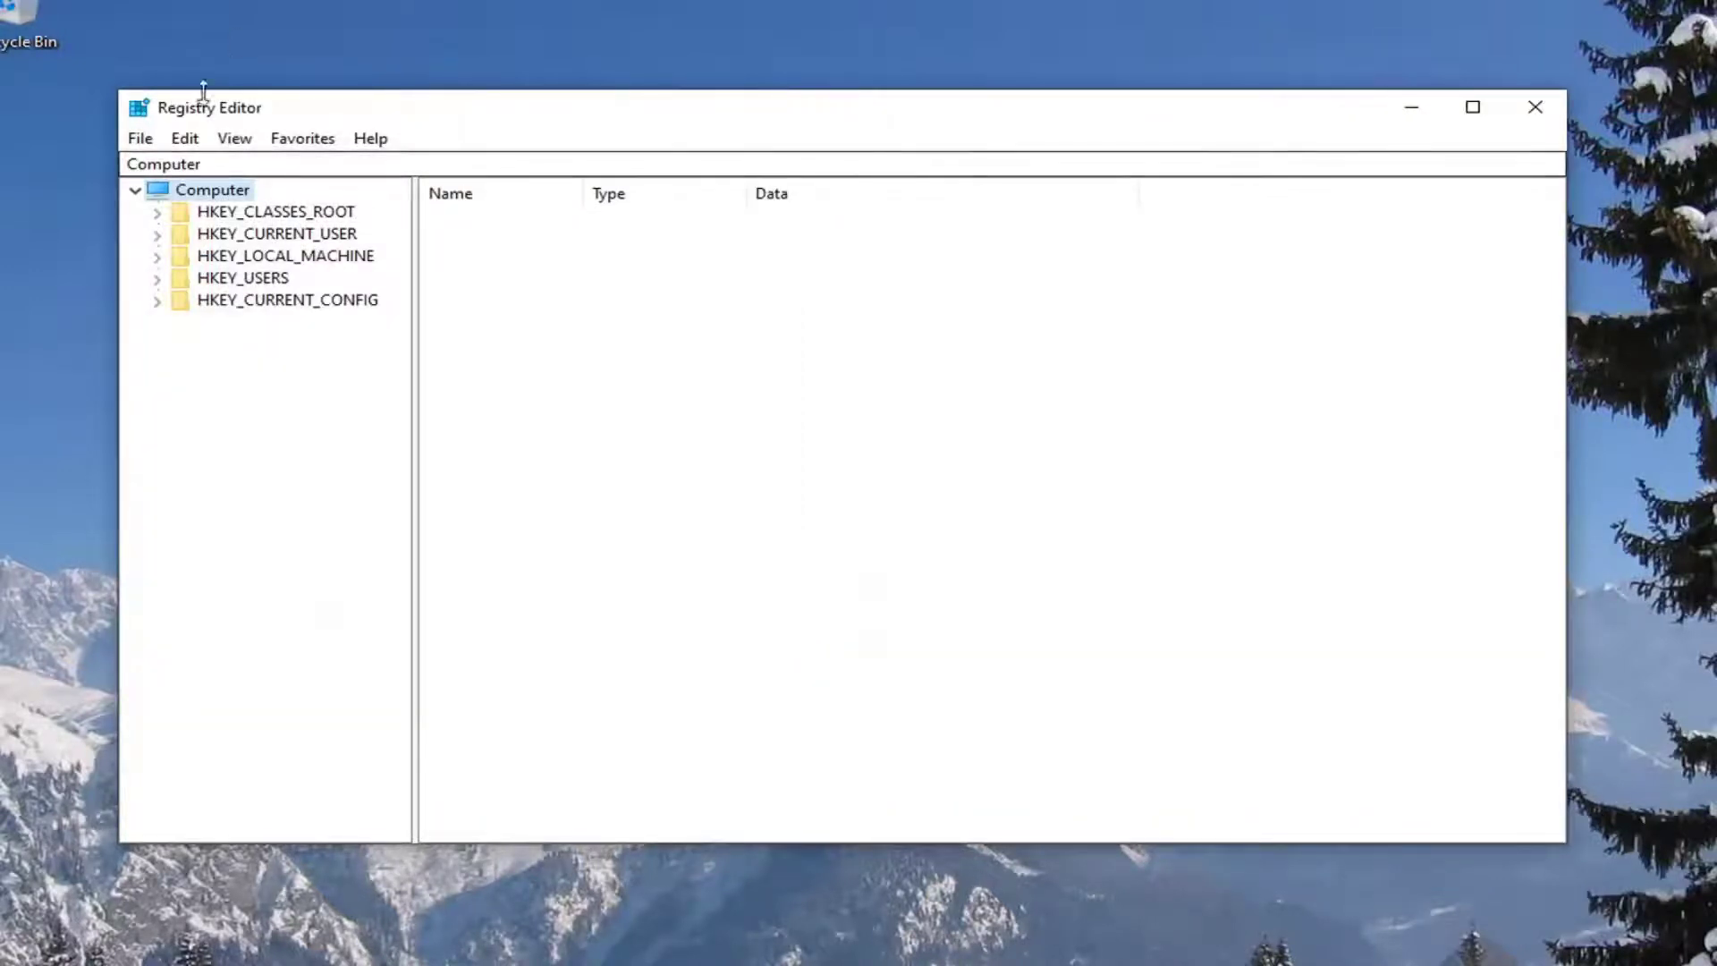
# Open the Import Registry File dialog and cancel it without importing.
pyautogui.click(140, 138)
pyautogui.click(169, 165)
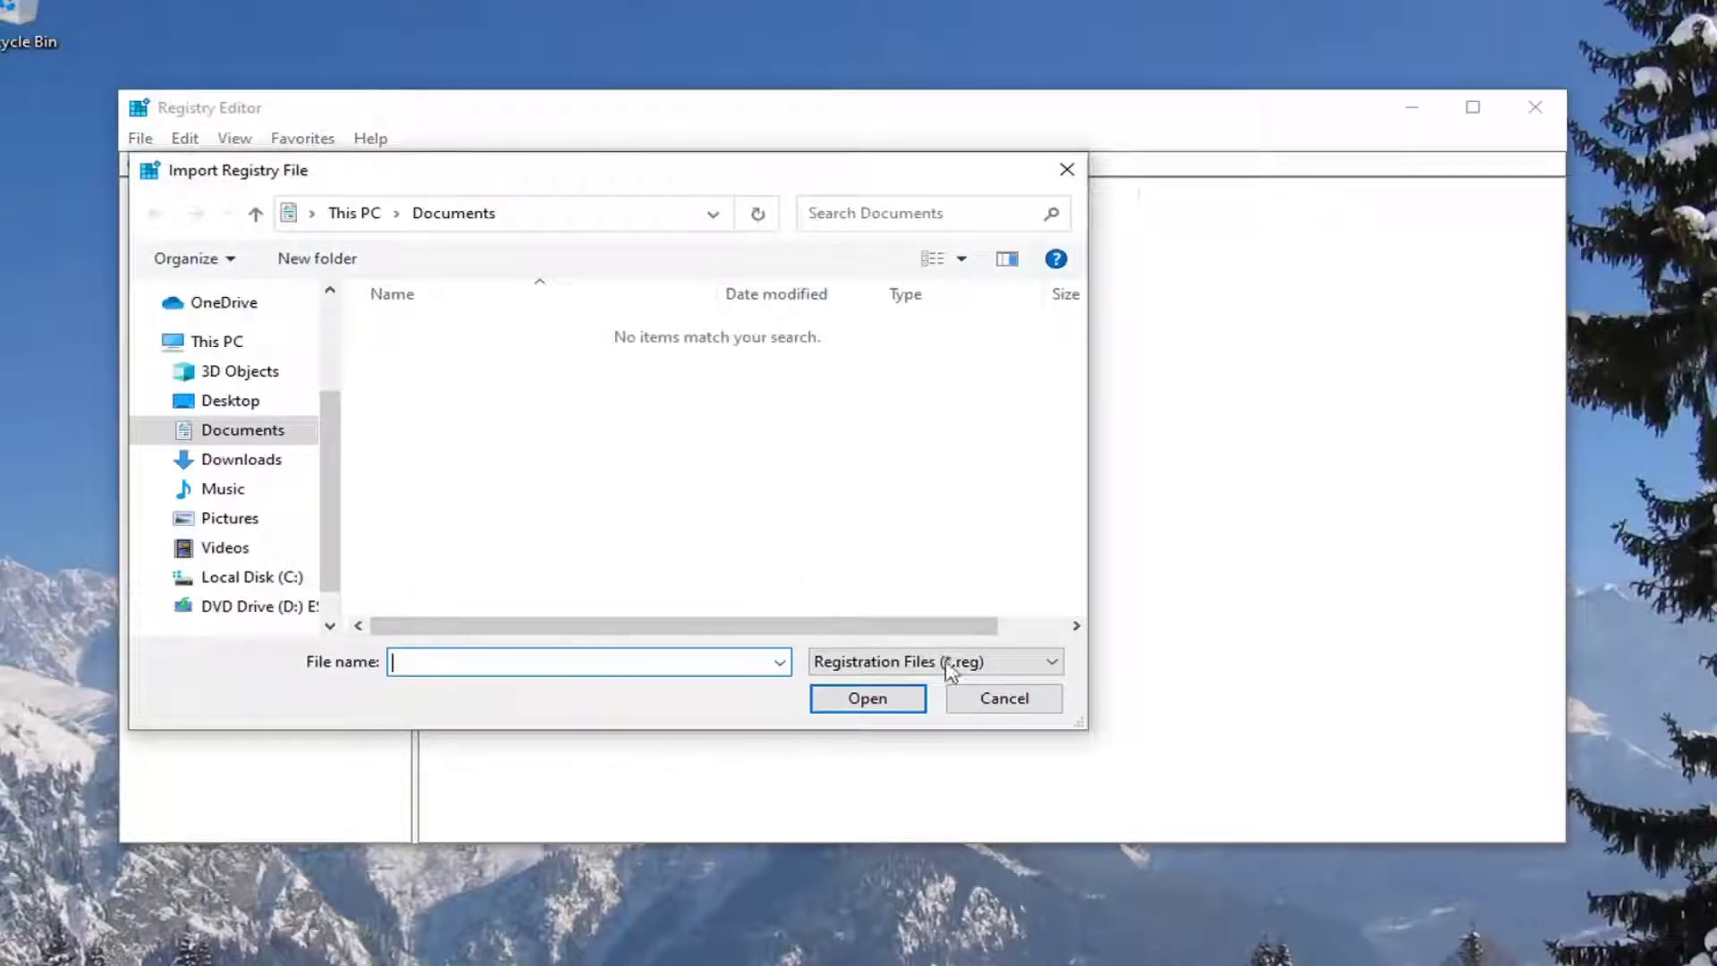
pyautogui.click(1020, 703)
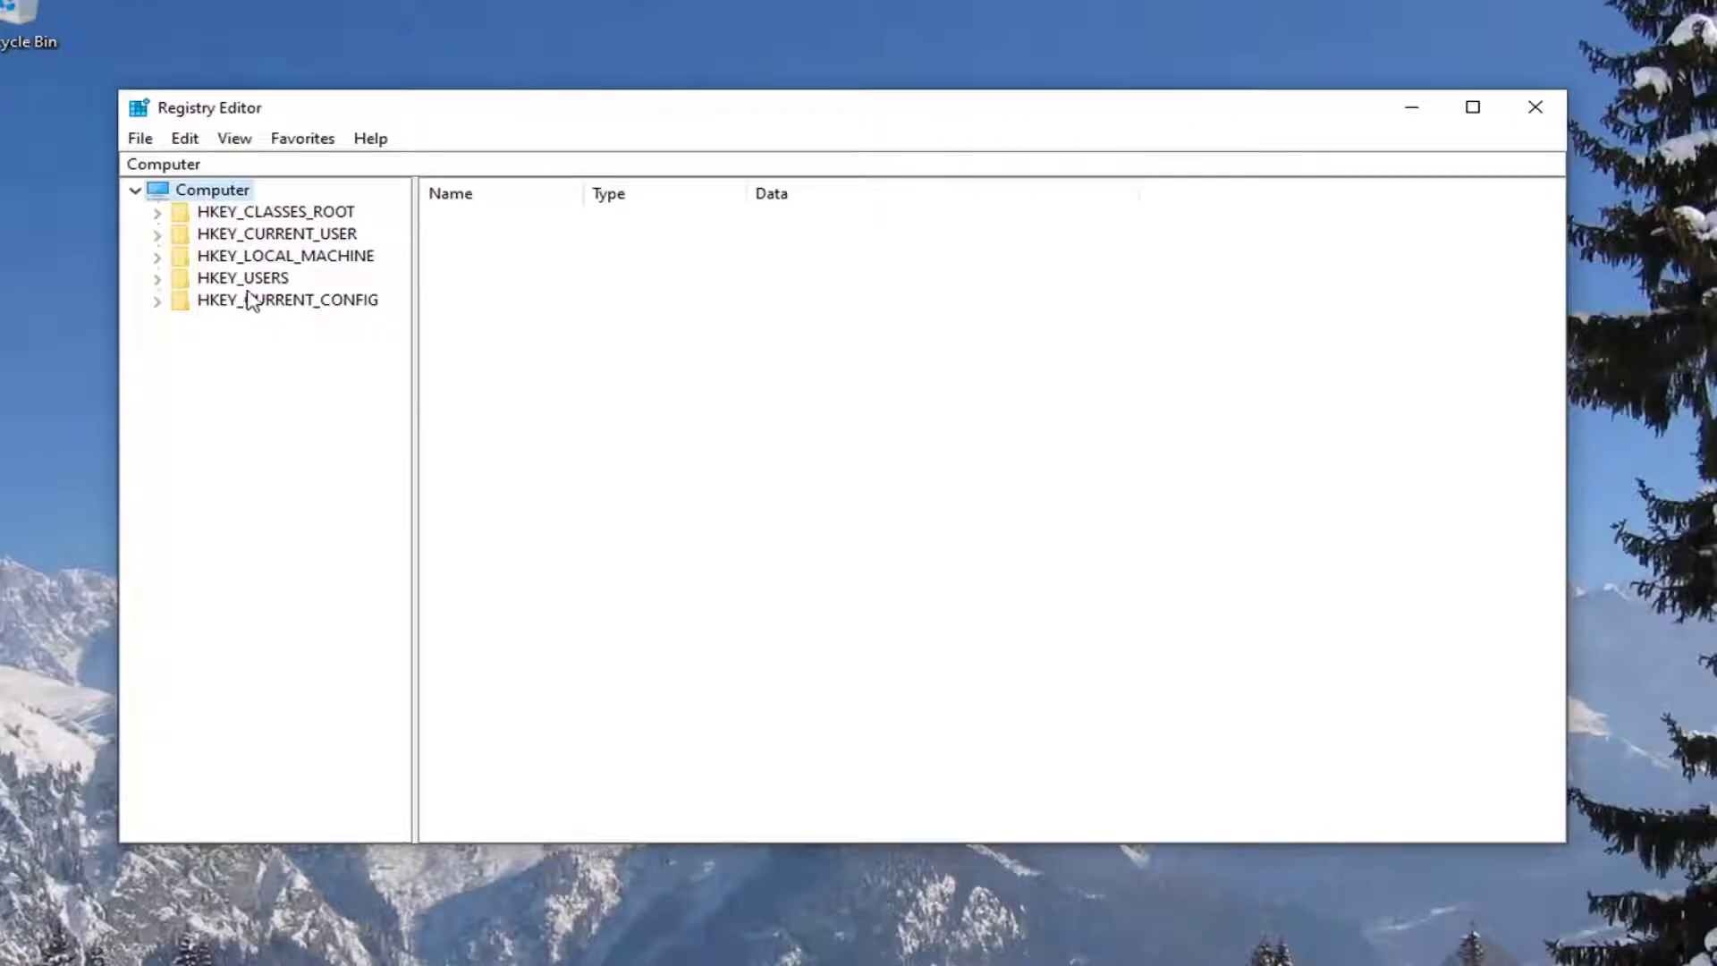
# Expand HKEY_LOCAL_MACHINE\SYSTEM\CurrentControlSet\Services in the key tree.
pyautogui.click(260, 261)
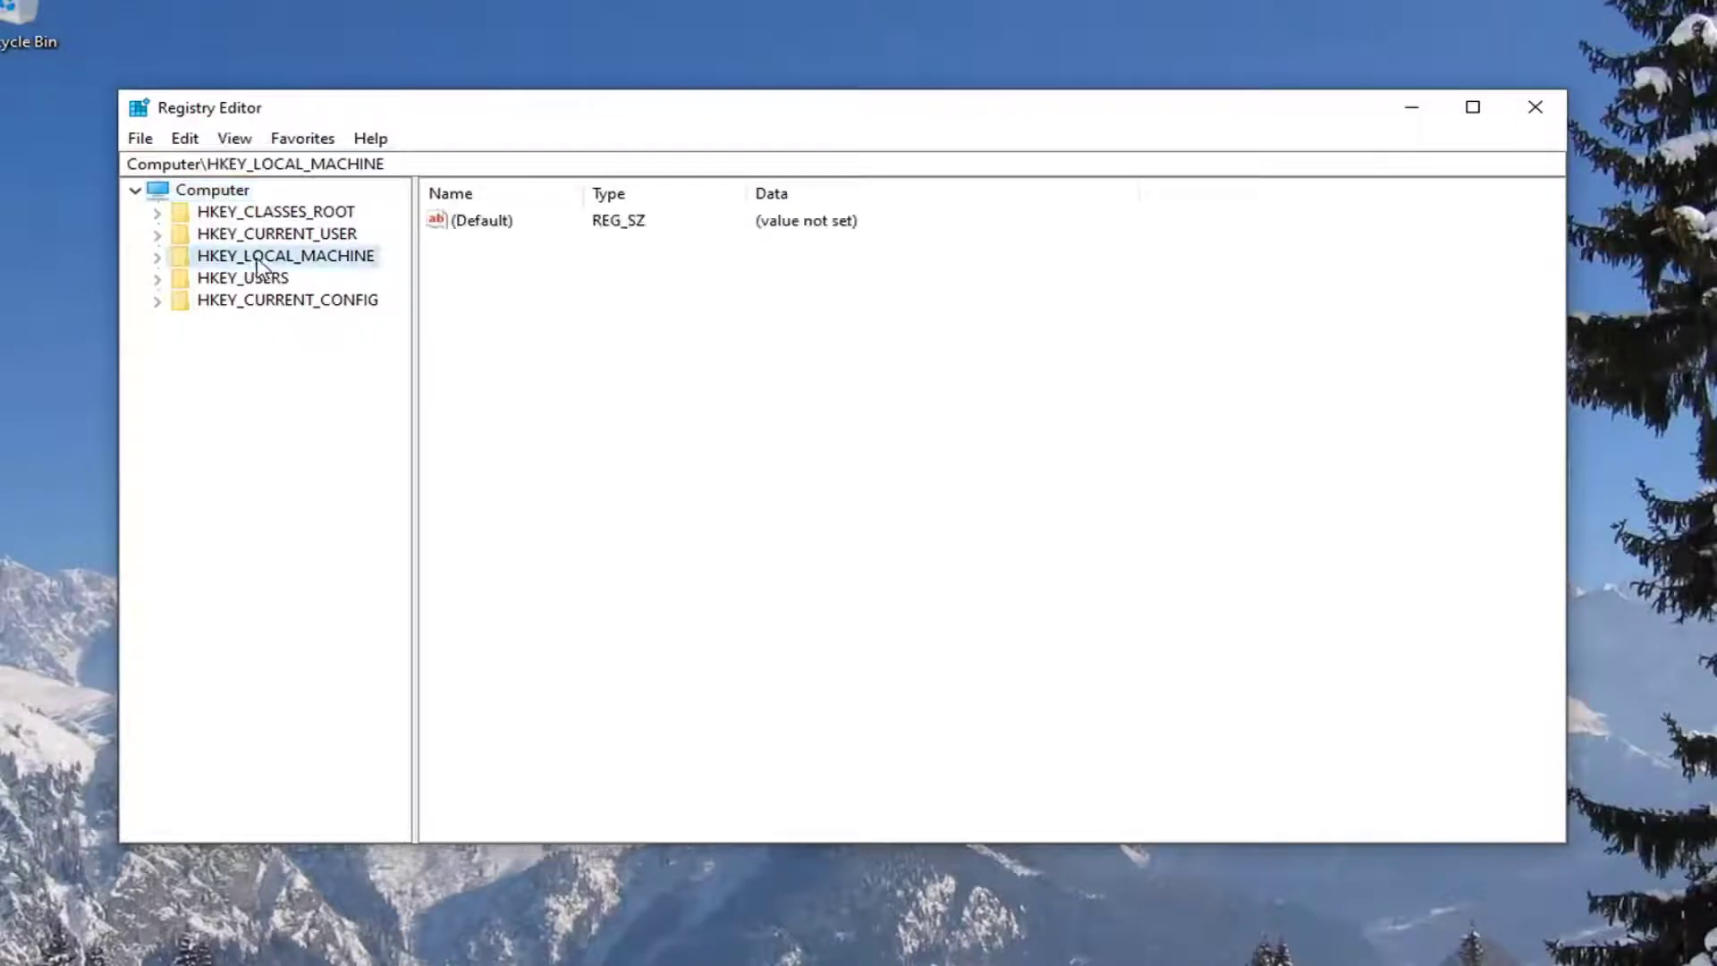
pyautogui.doubleClick(291, 258)
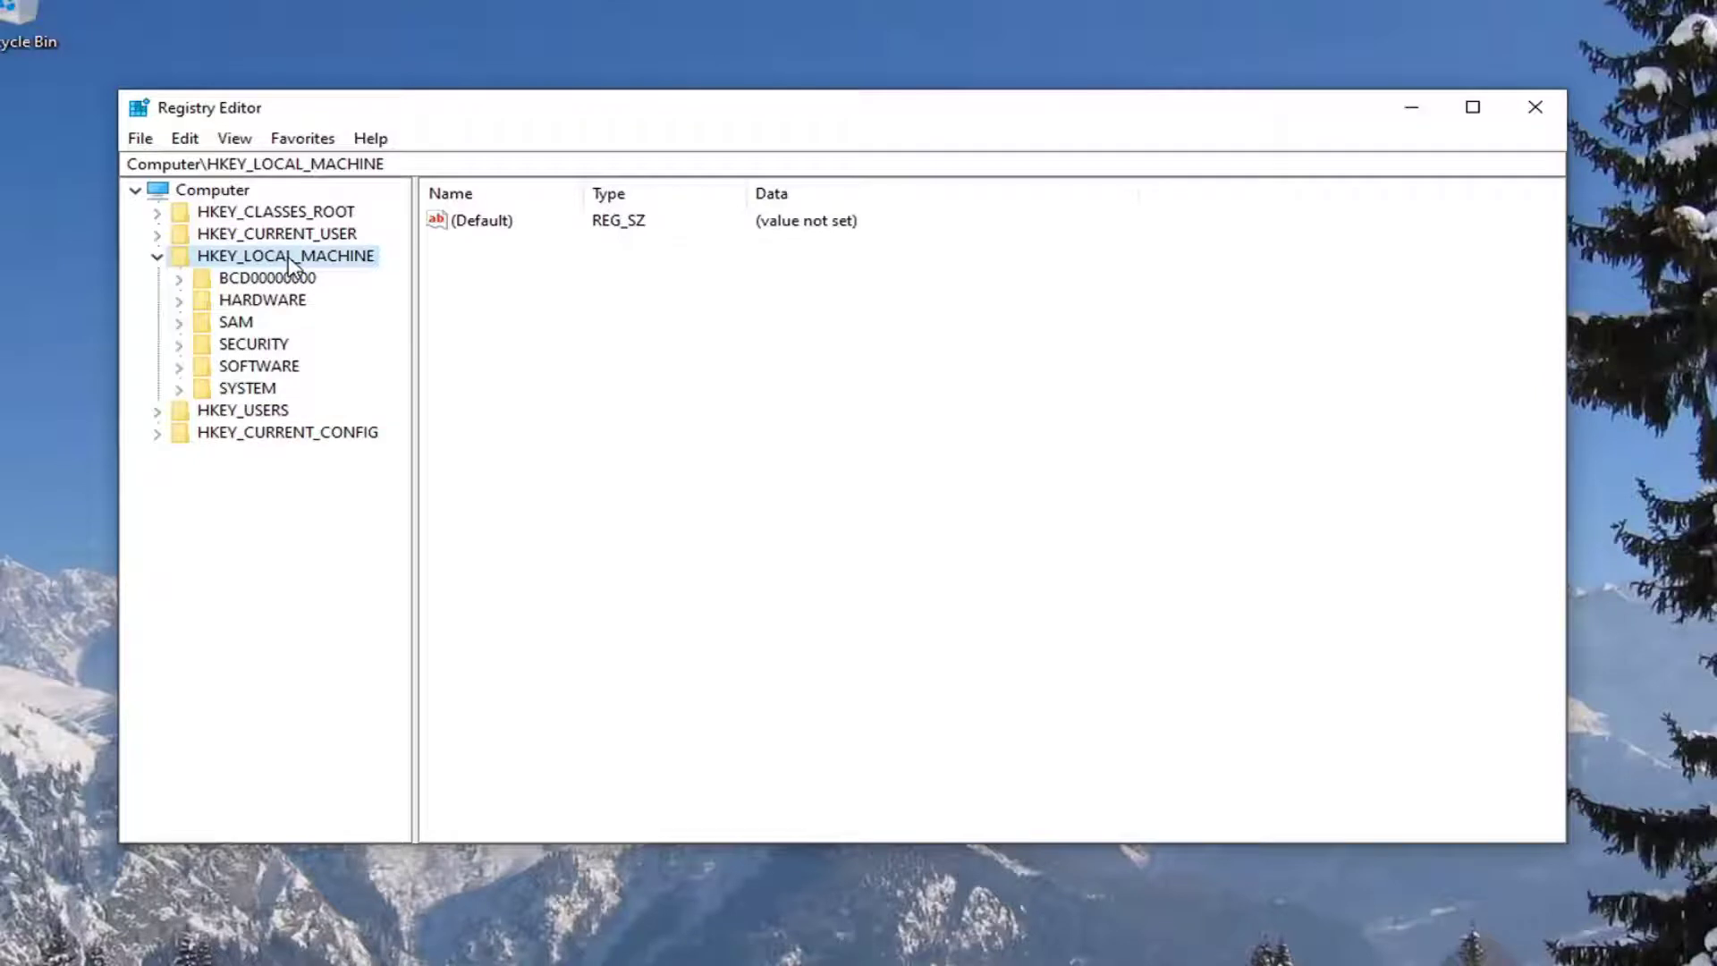
pyautogui.doubleClick(242, 390)
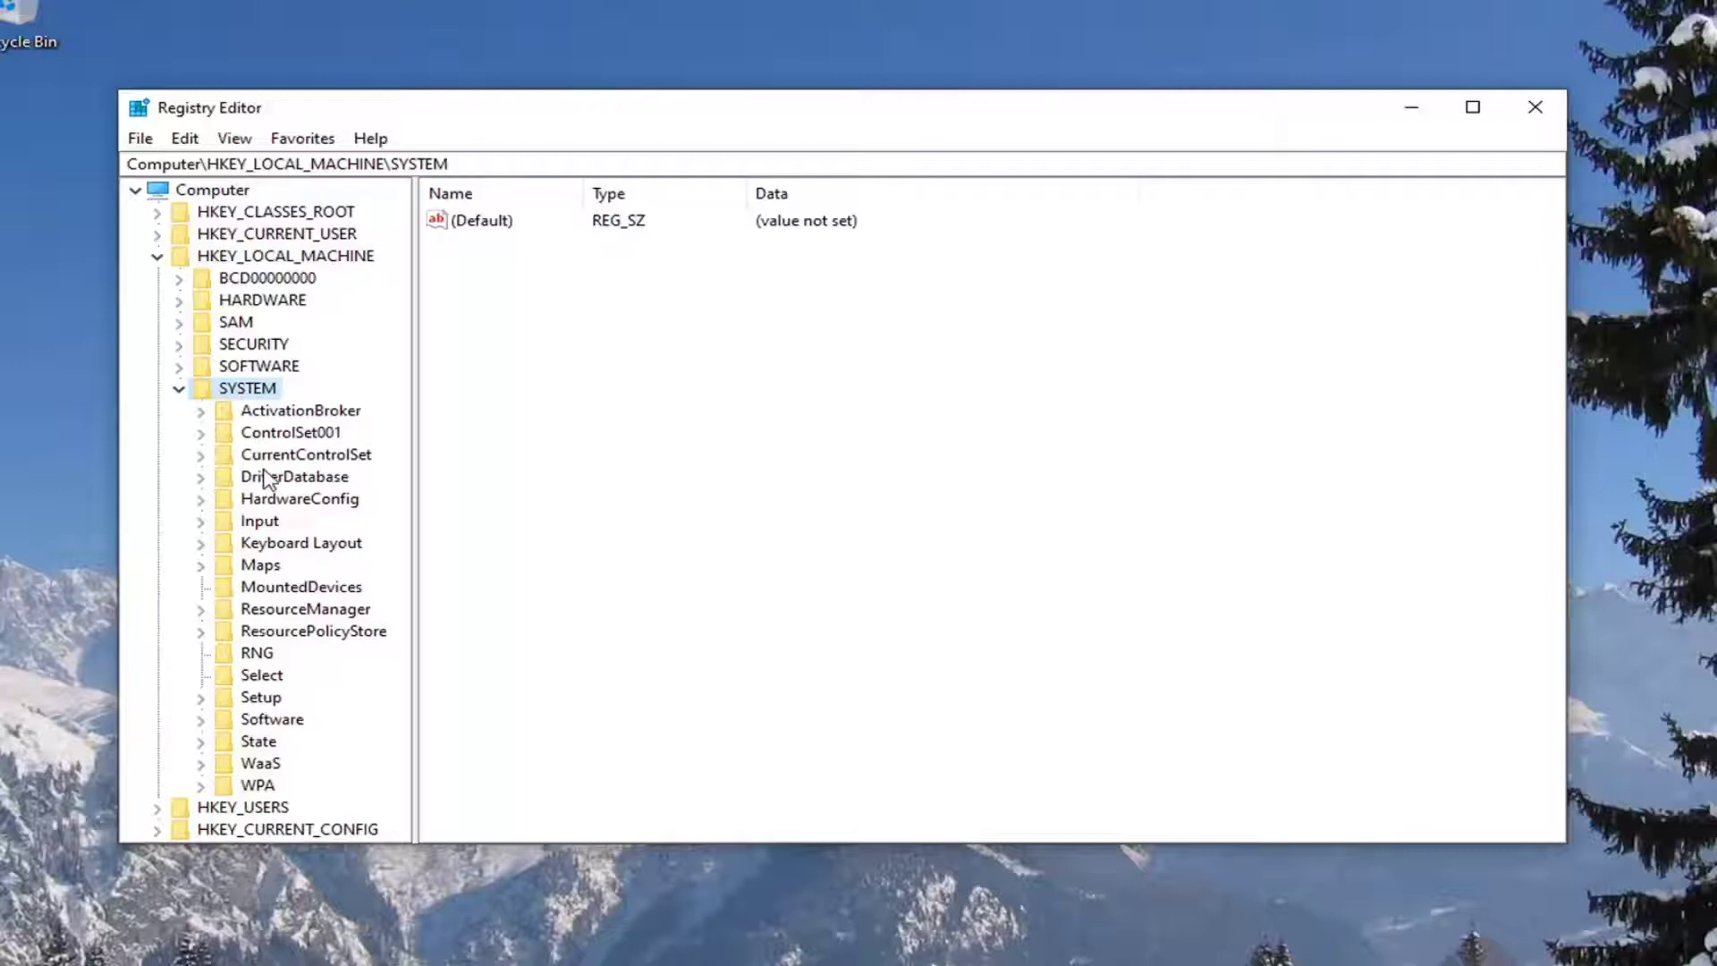
pyautogui.click(295, 458)
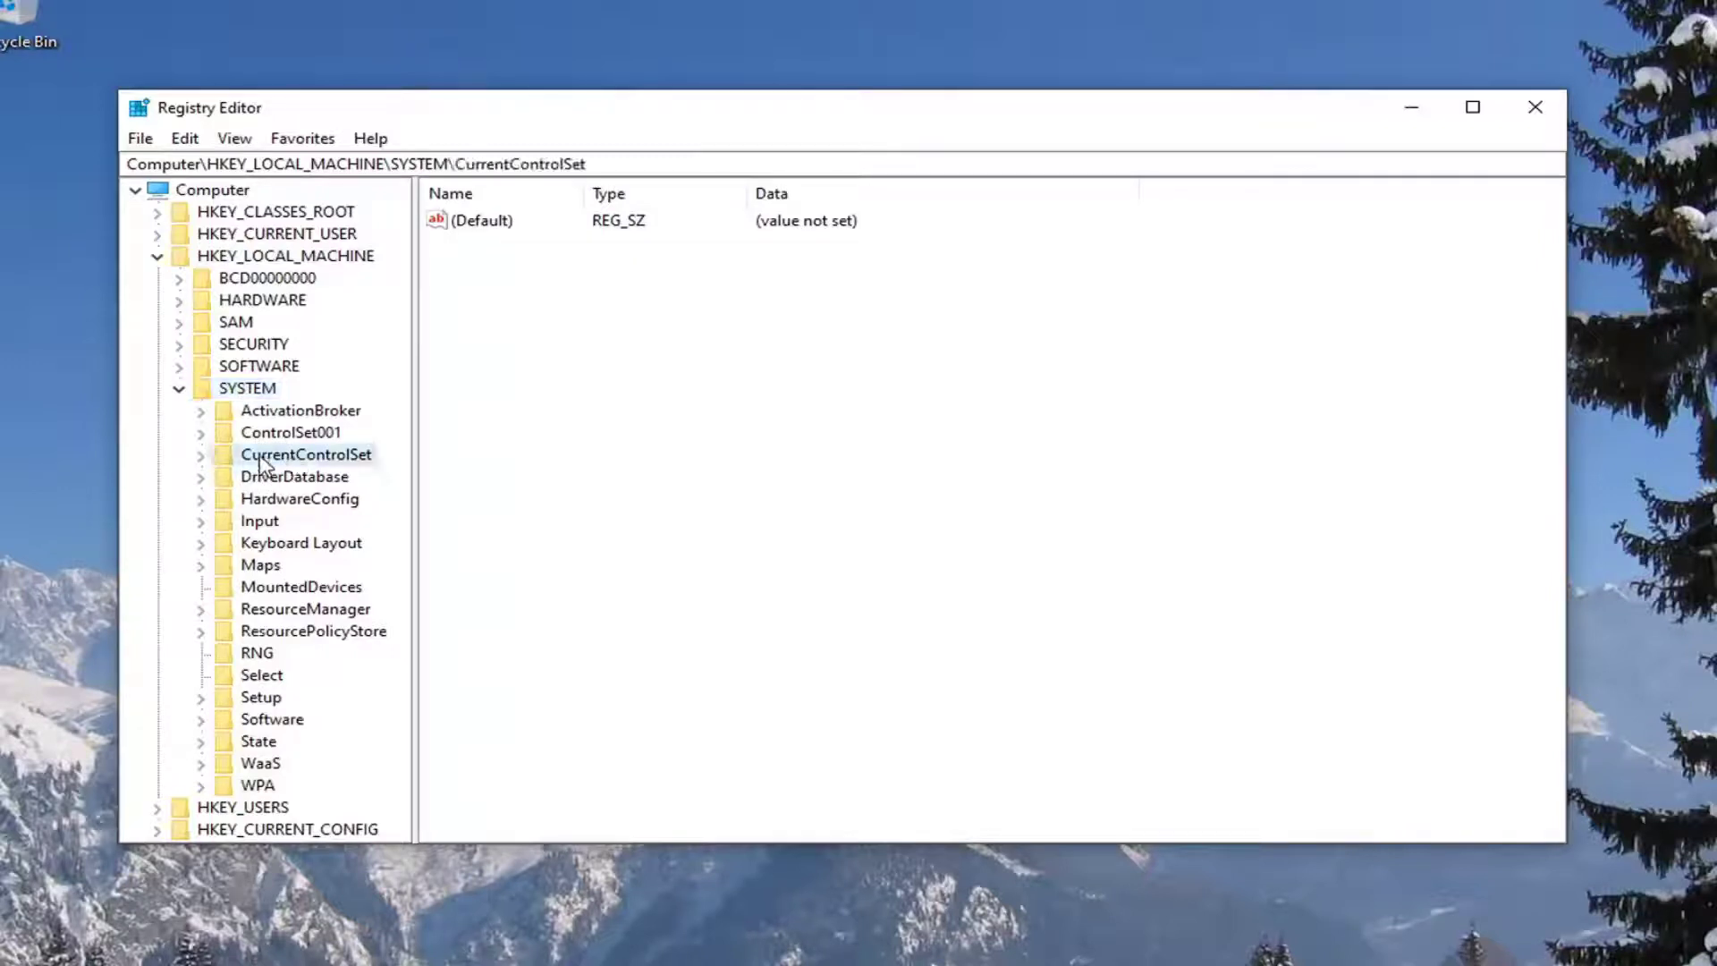
pyautogui.doubleClick(262, 458)
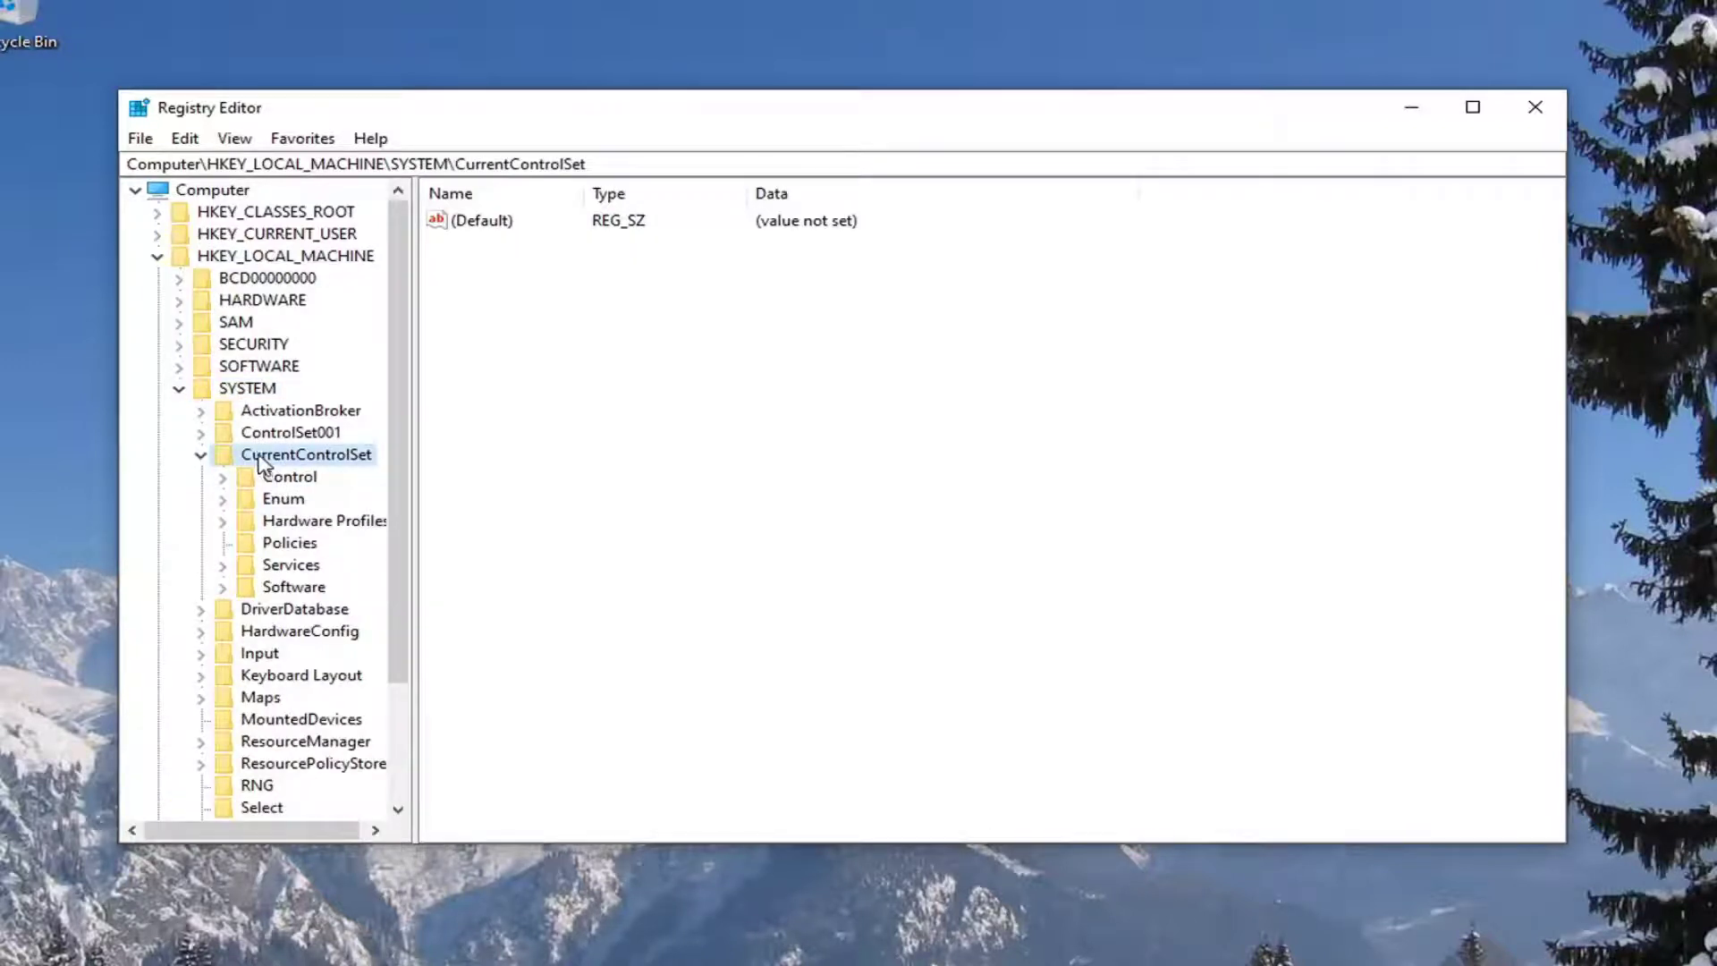
pyautogui.doubleClick(279, 566)
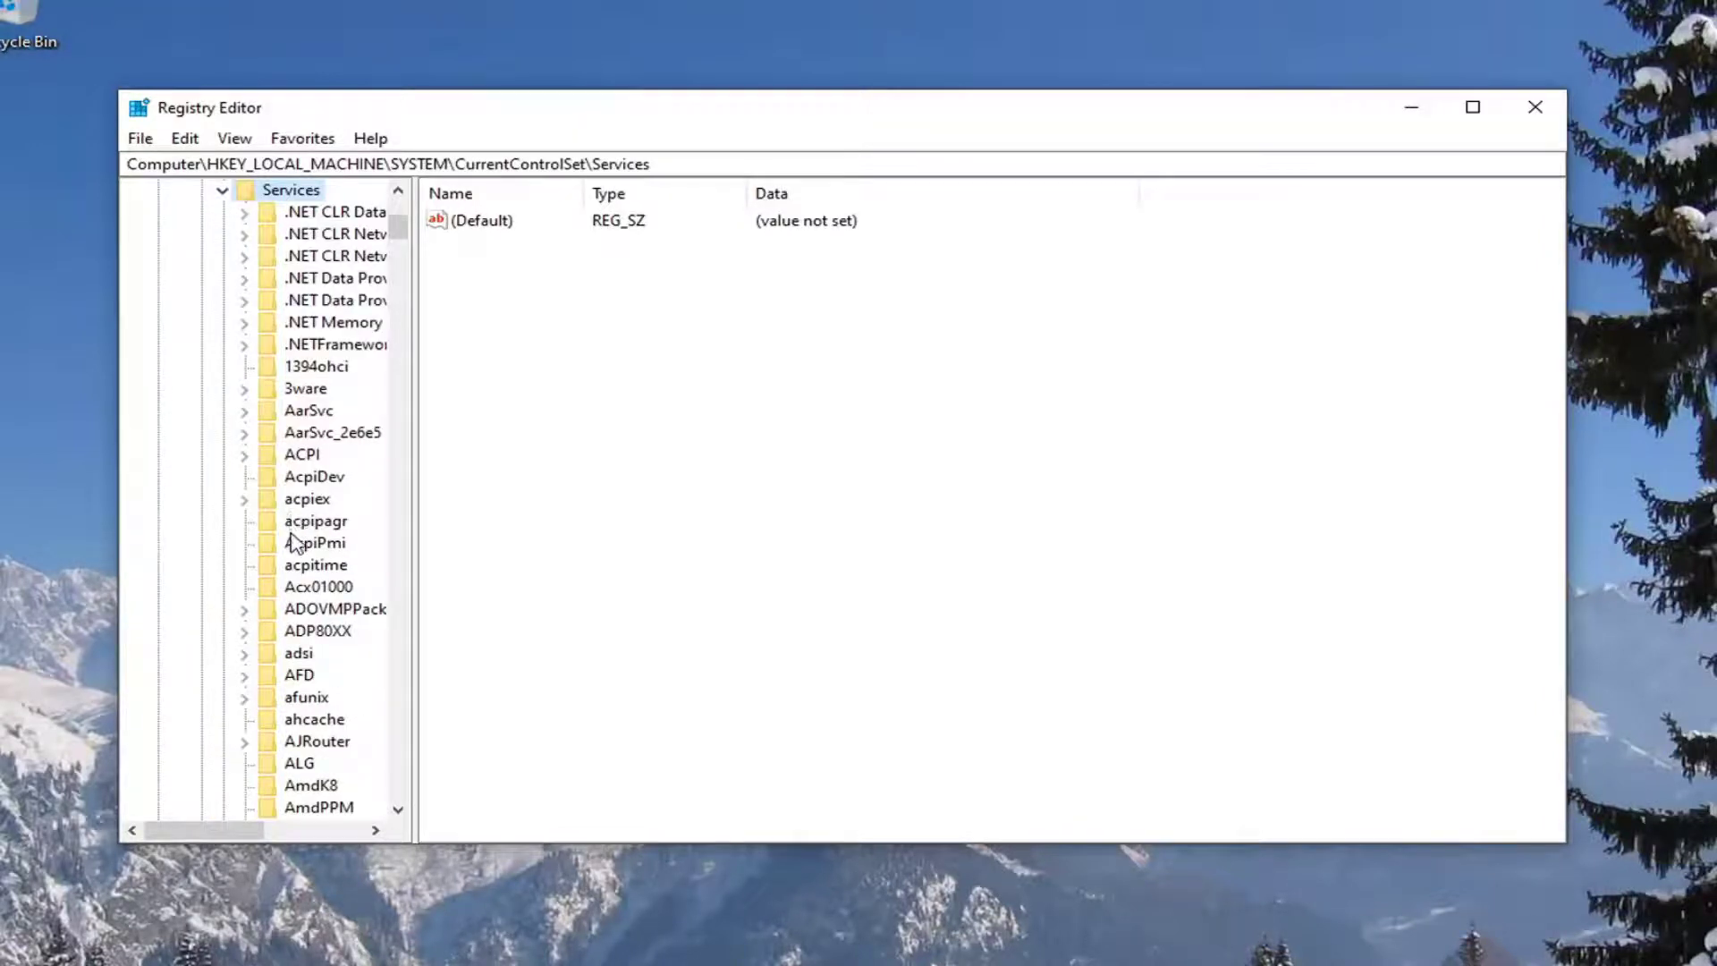
# Scroll down to LanmanServer, expand it and select its Parameters subkey.
pyautogui.scroll(-6, 295, 532)
pyautogui.moveTo(416, 492); pyautogui.dragTo(592, 491)
pyautogui.scroll(-13, 452, 491)
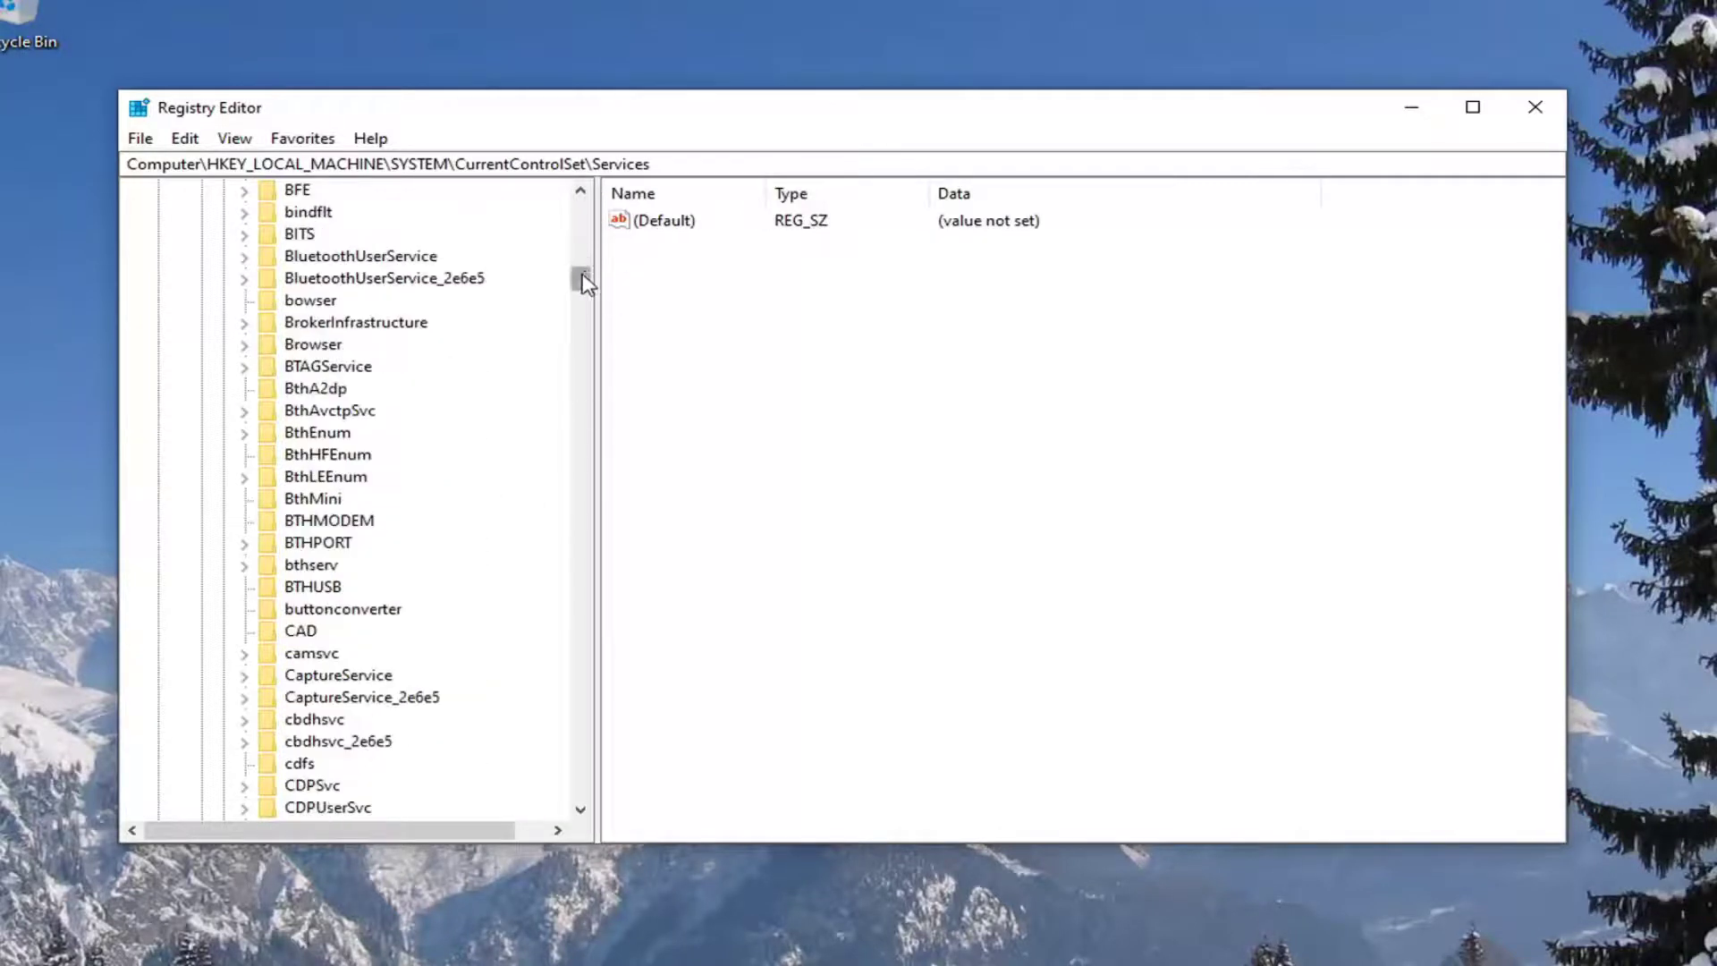
pyautogui.moveTo(582, 280); pyautogui.dragTo(586, 525)
pyautogui.scroll(-20, 500, 494)
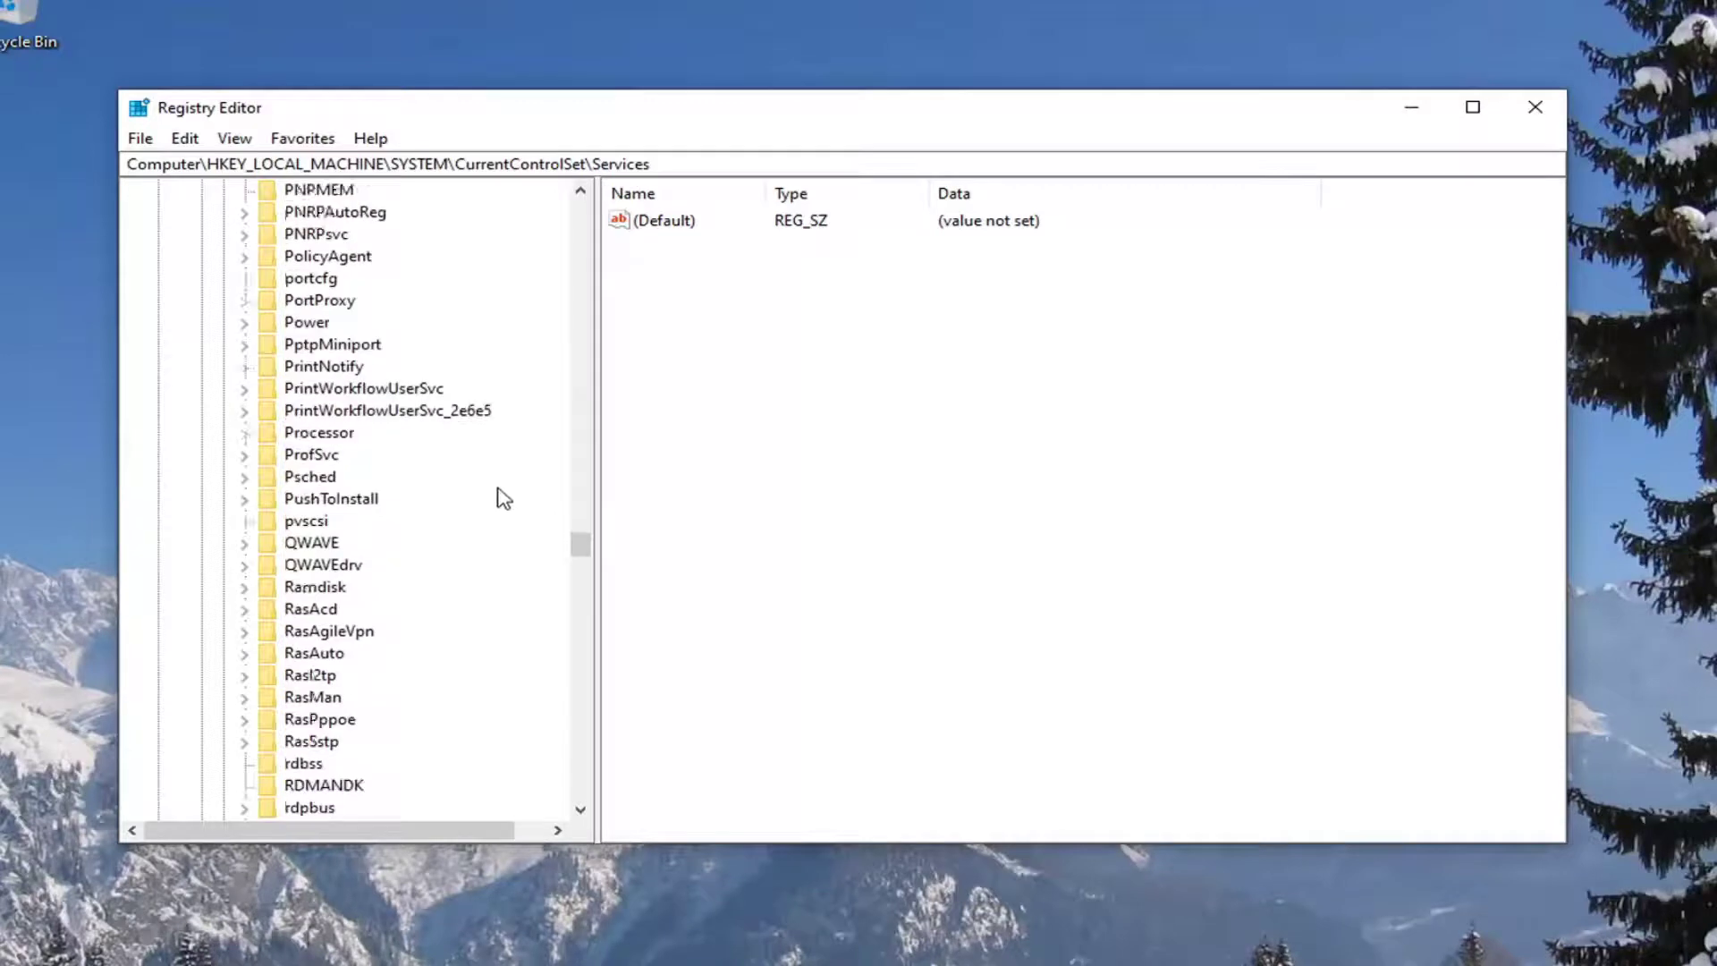
pyautogui.scroll(-20, 586, 653)
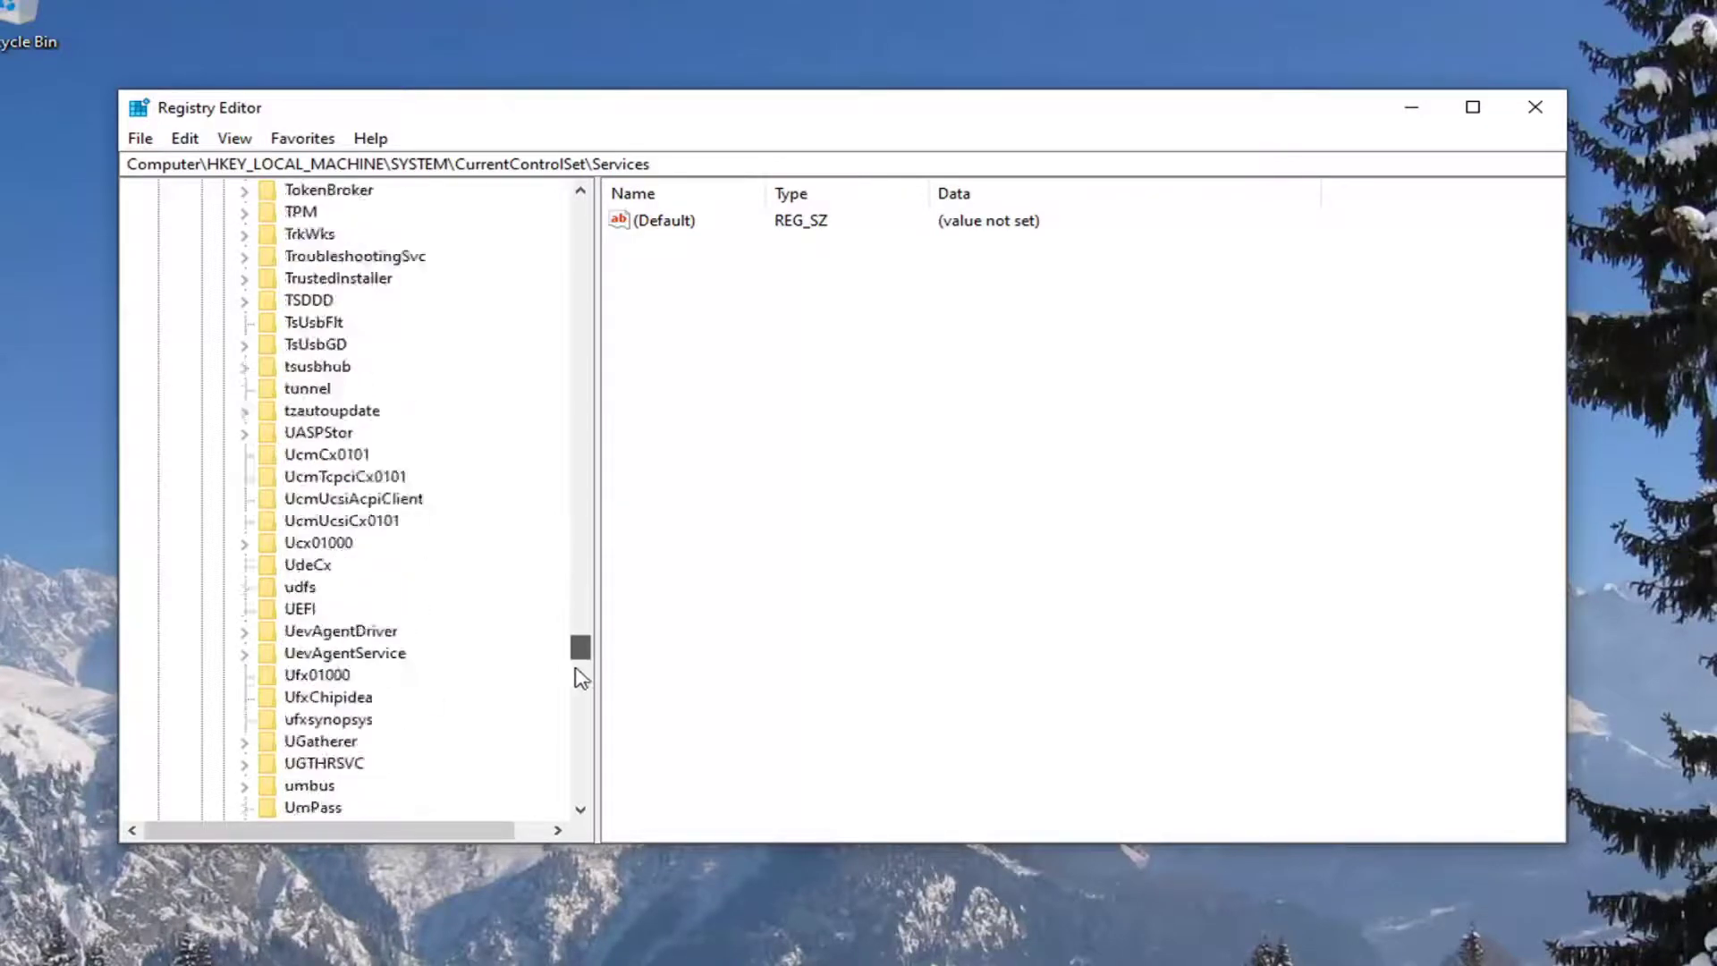
pyautogui.moveTo(577, 685); pyautogui.dragTo(575, 428)
pyautogui.click(329, 479)
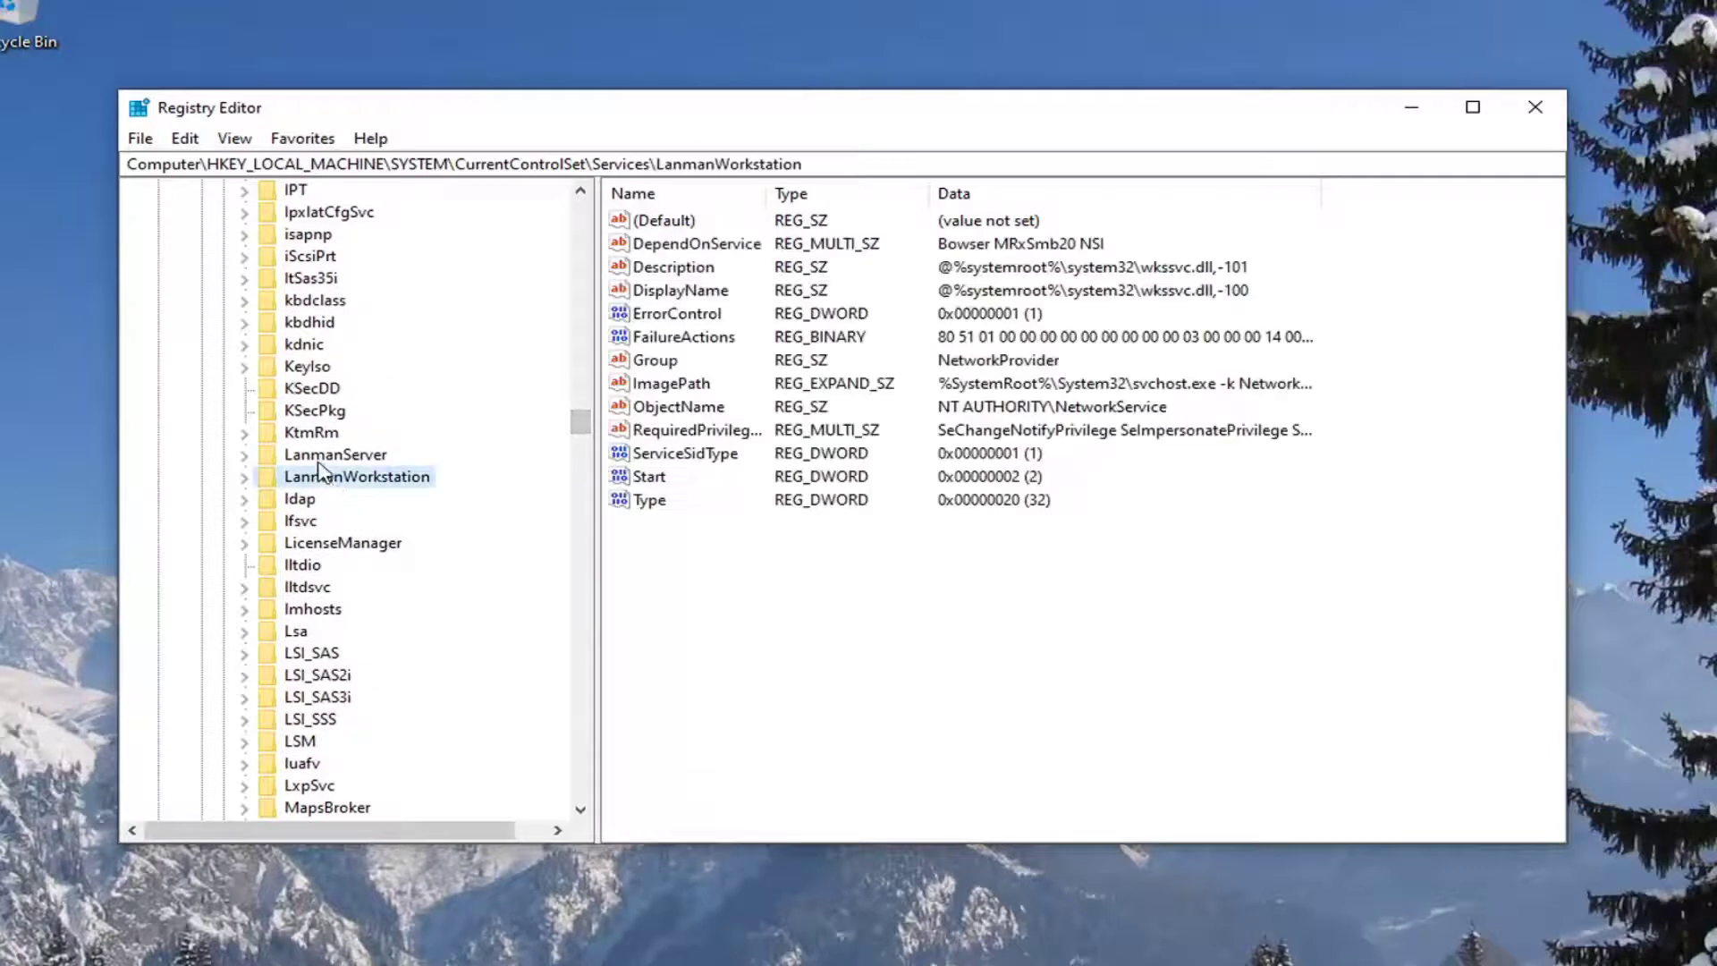
pyautogui.click(319, 456)
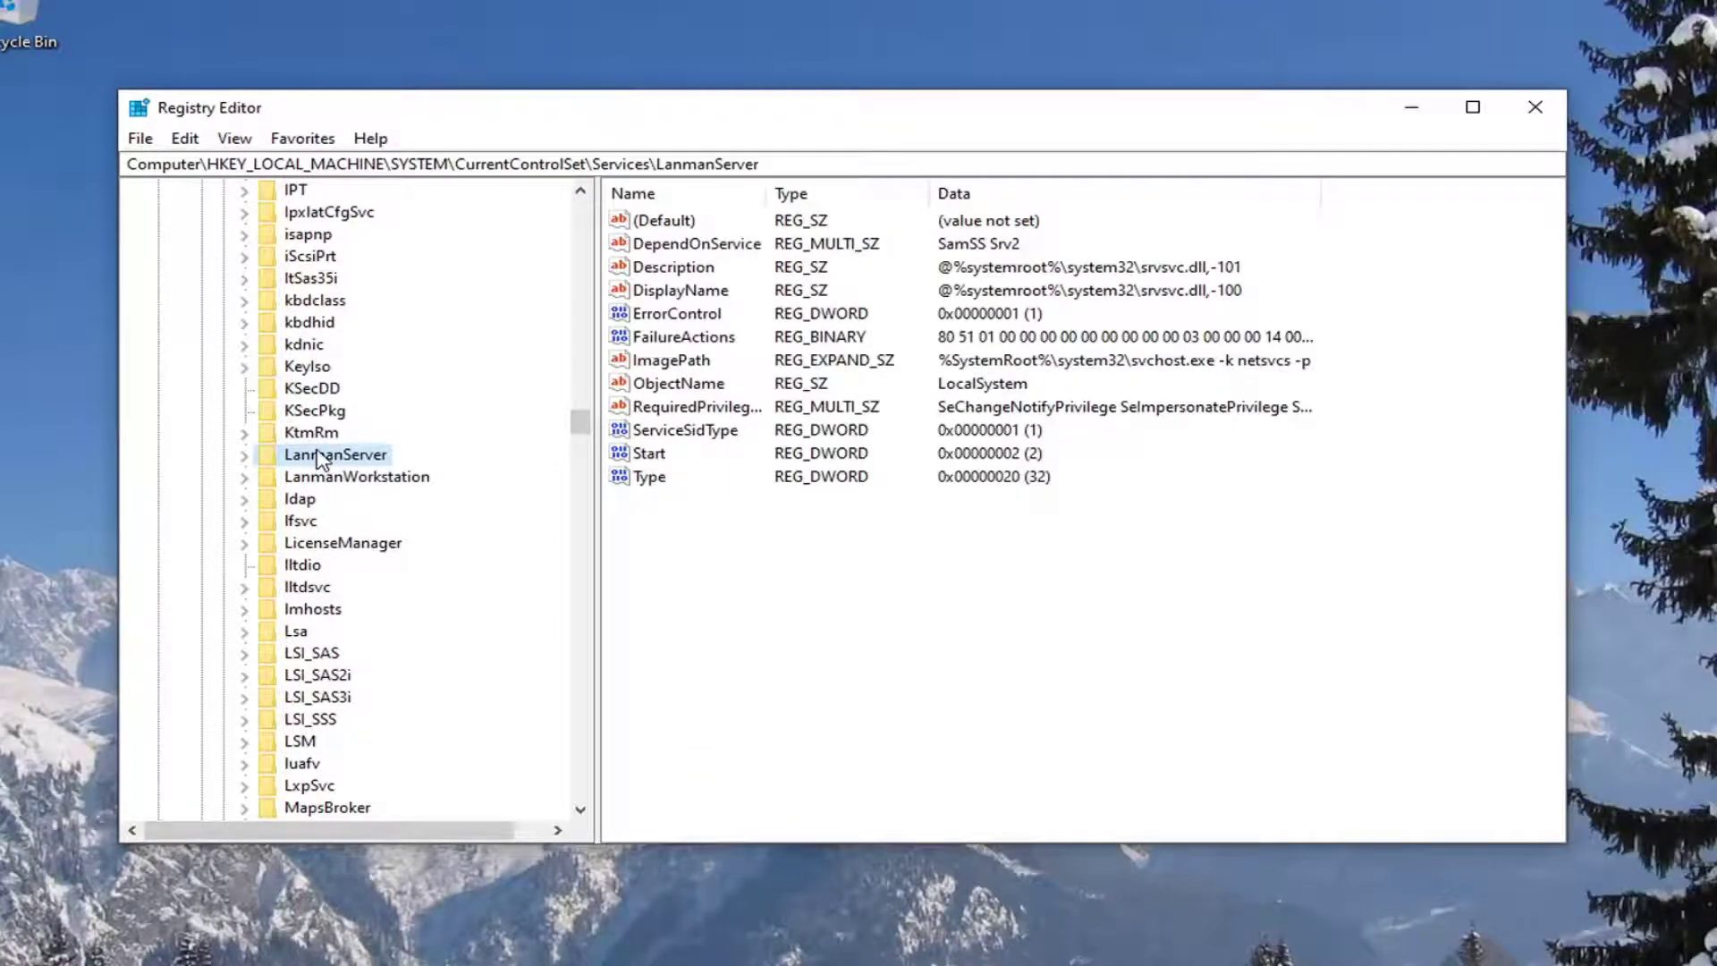
pyautogui.doubleClick(320, 456)
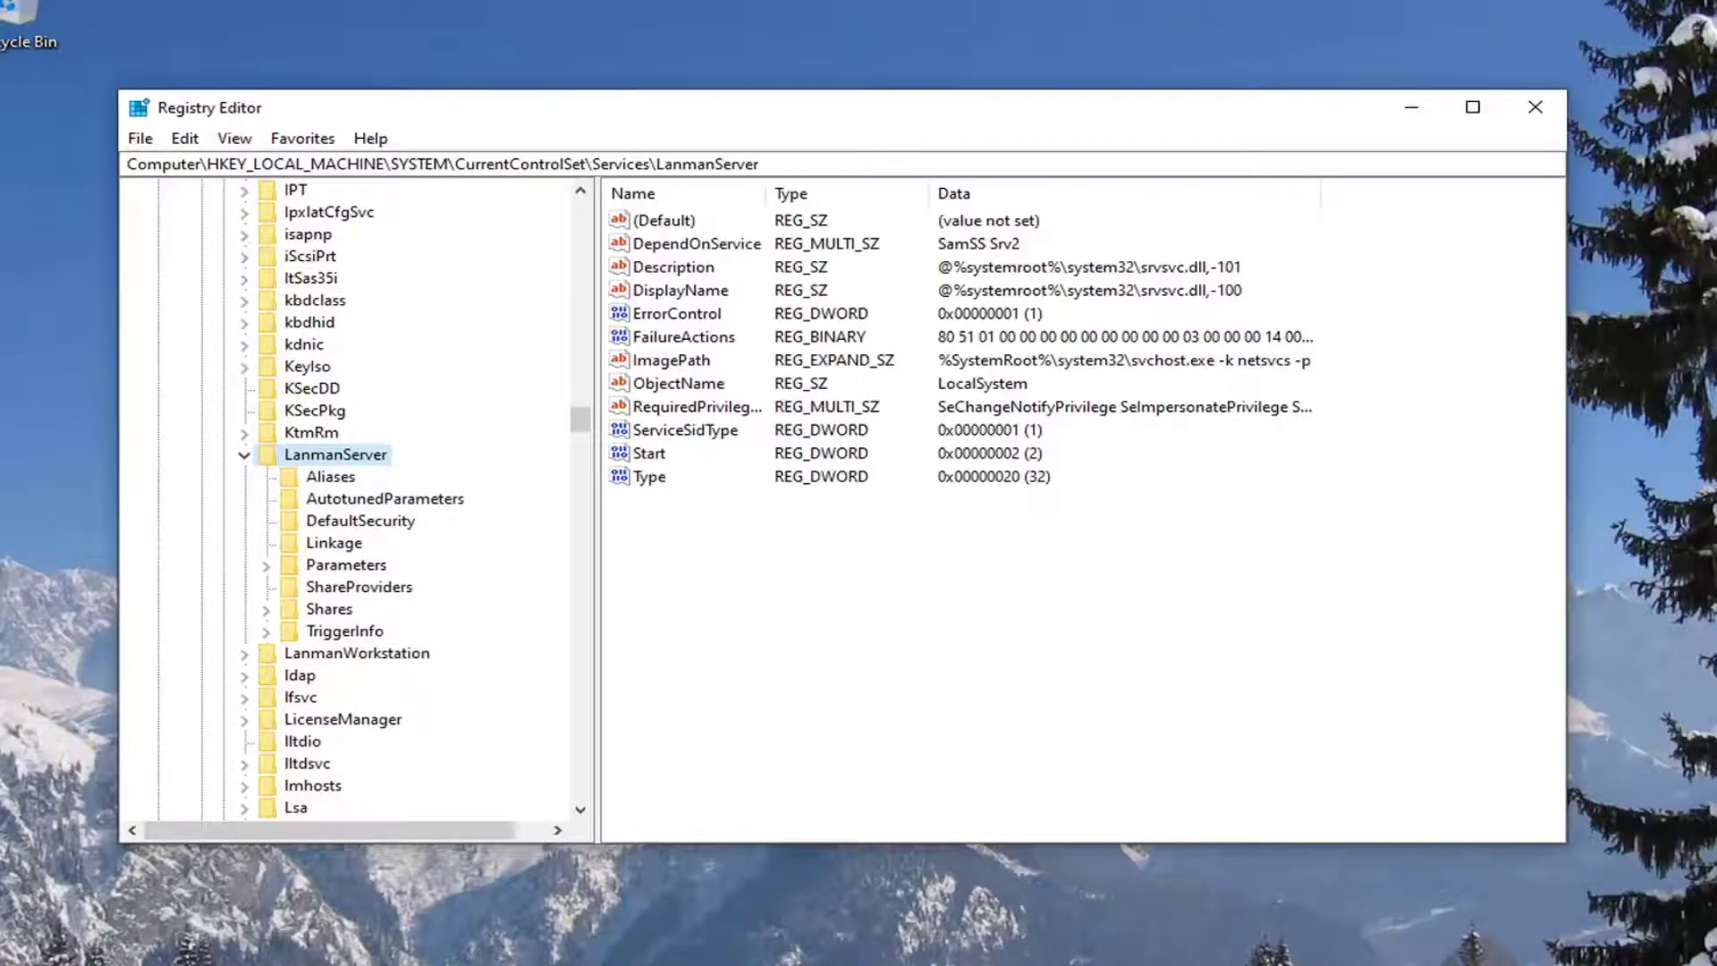
pyautogui.click(333, 566)
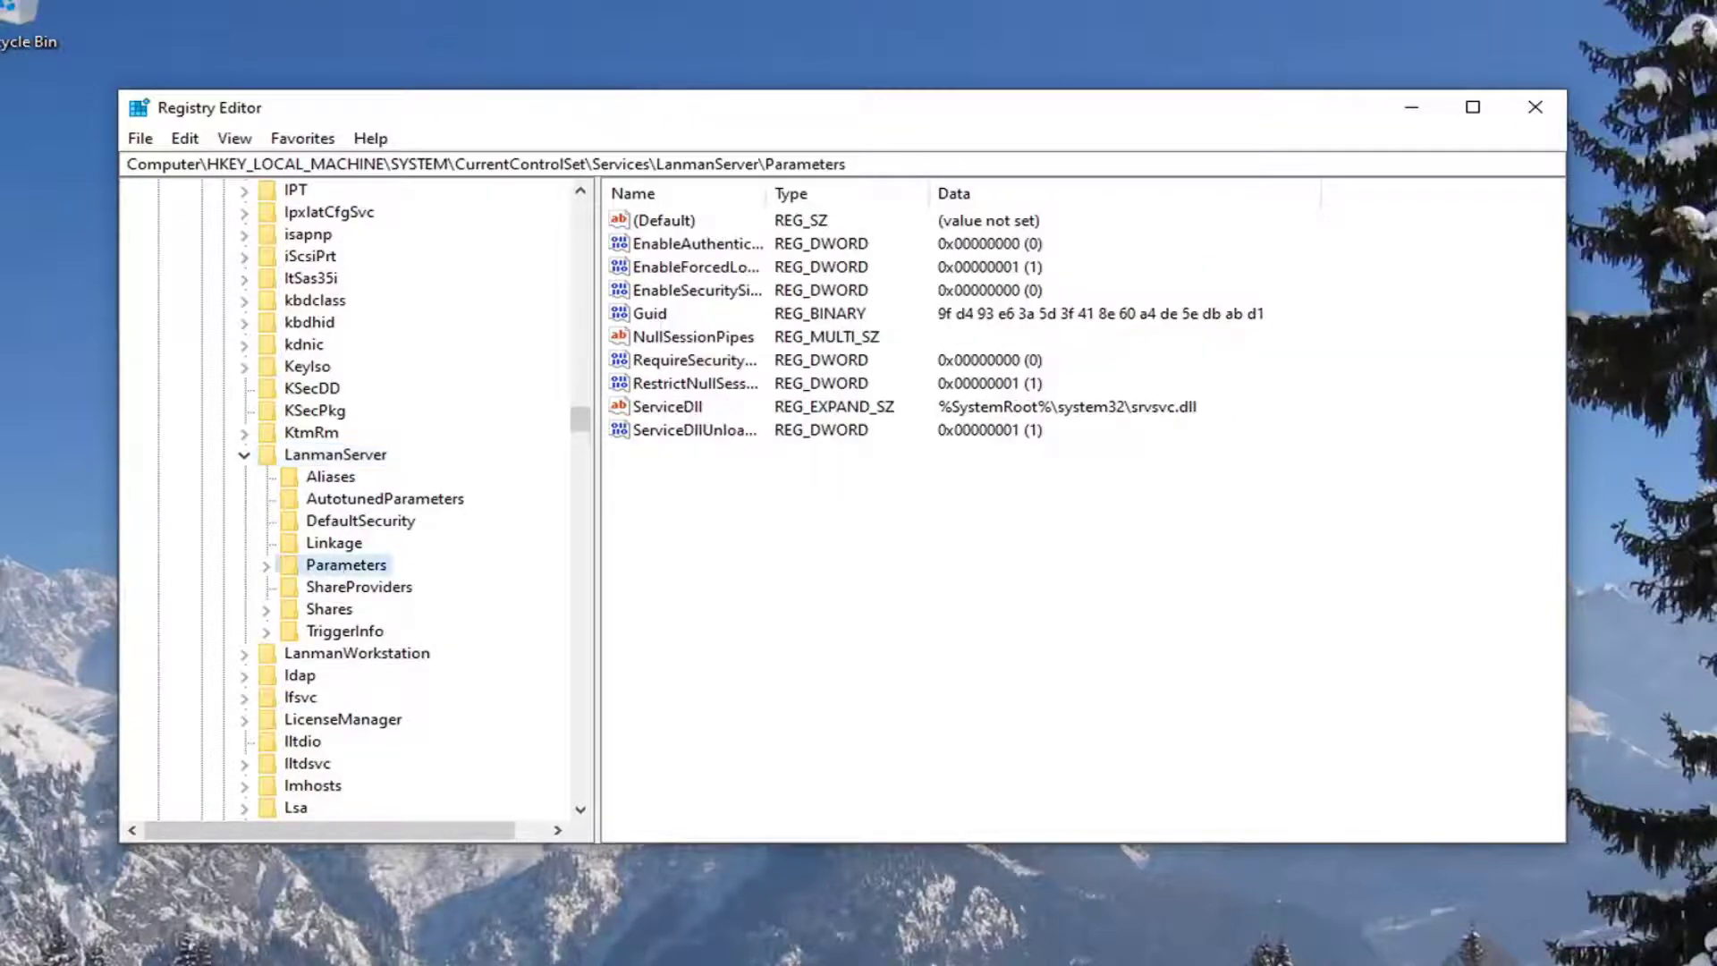
# Create a DWORD (32-bit) value named IRPStackSize in the Parameters values pane.
pyautogui.press('Tab')
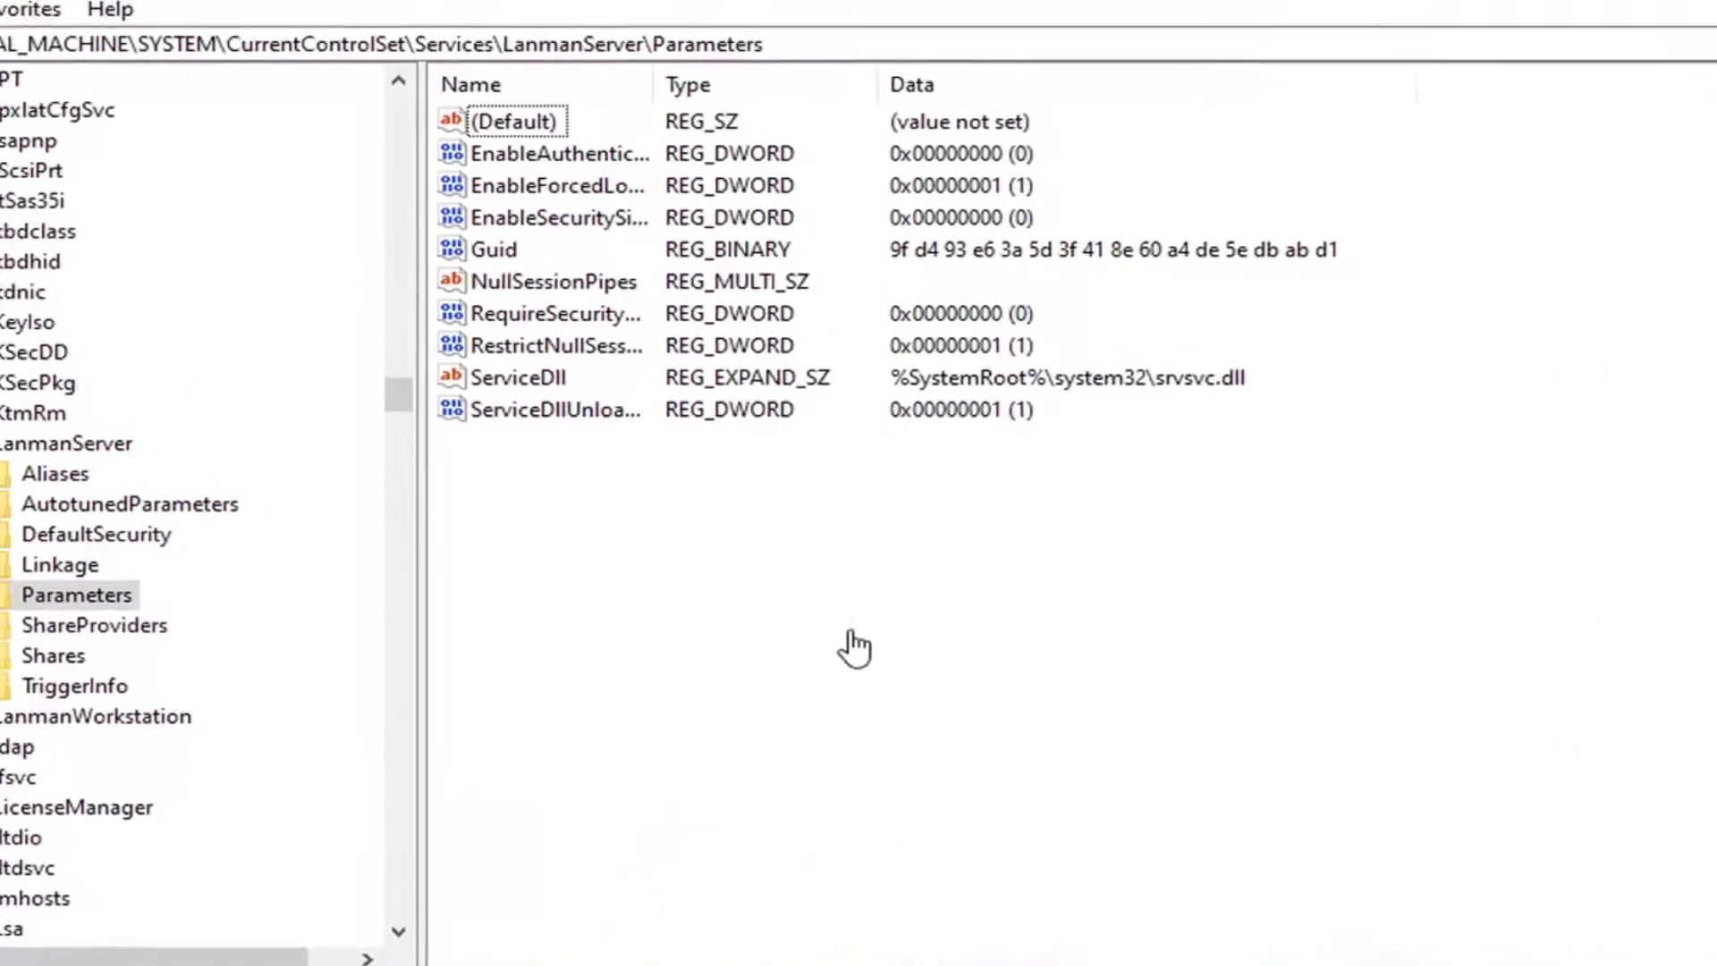
pyautogui.rightClick(573, 549)
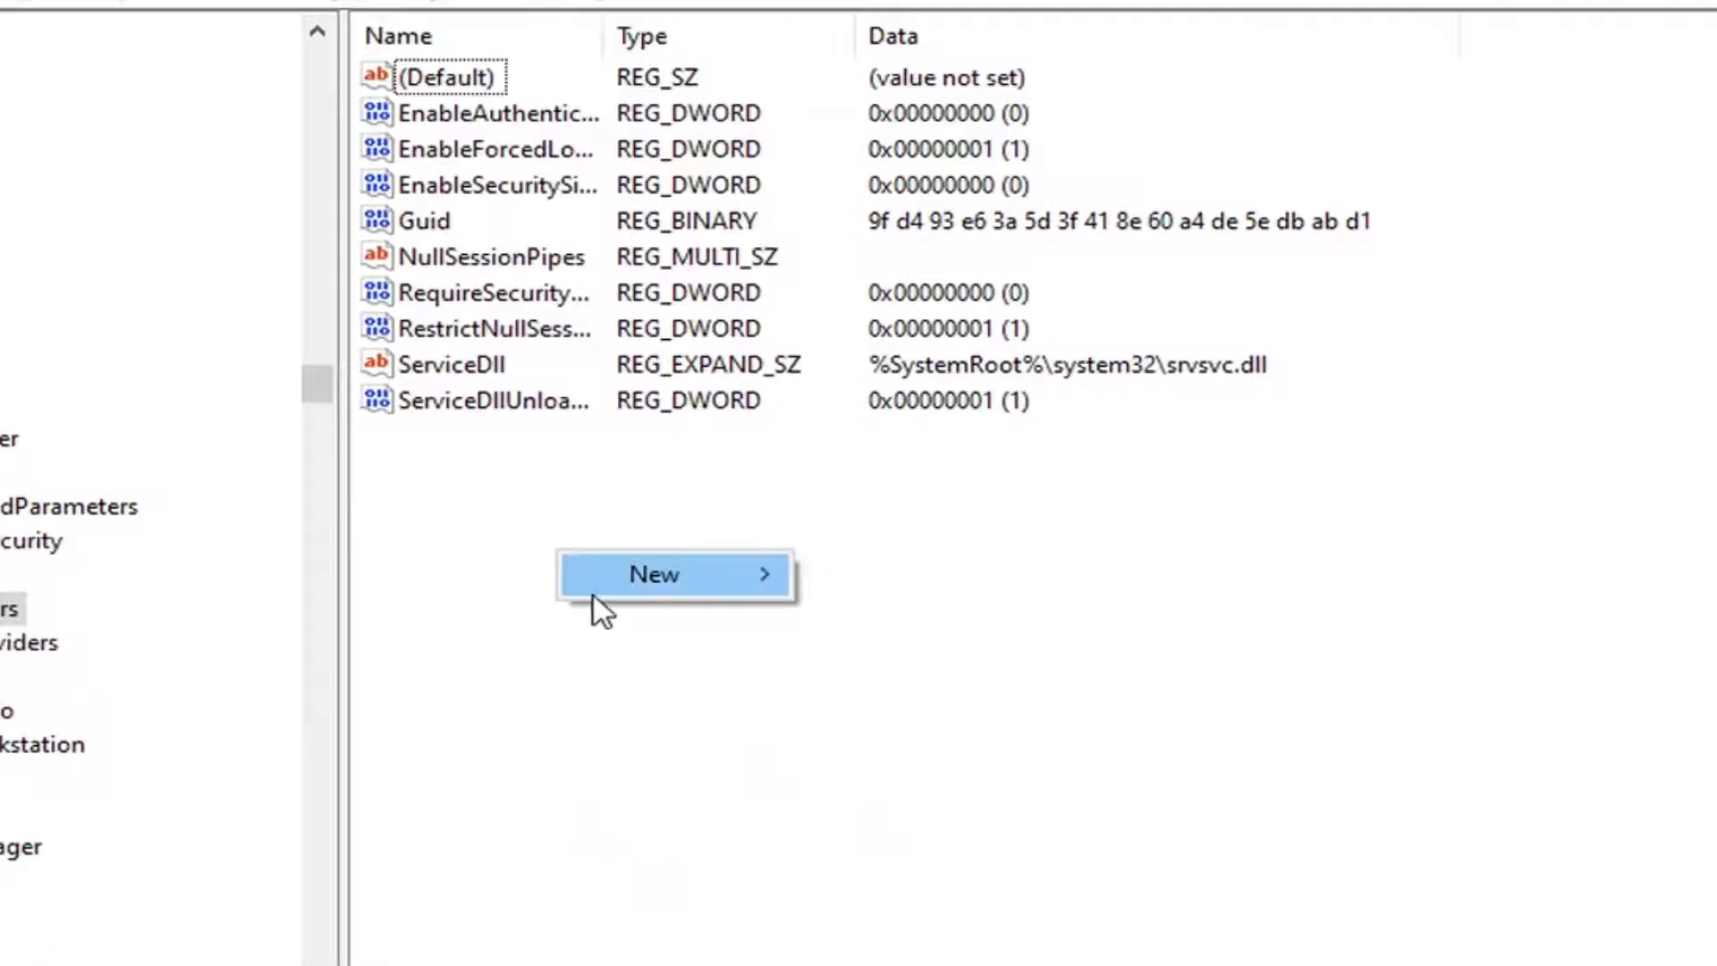
pyautogui.moveTo(594, 591)
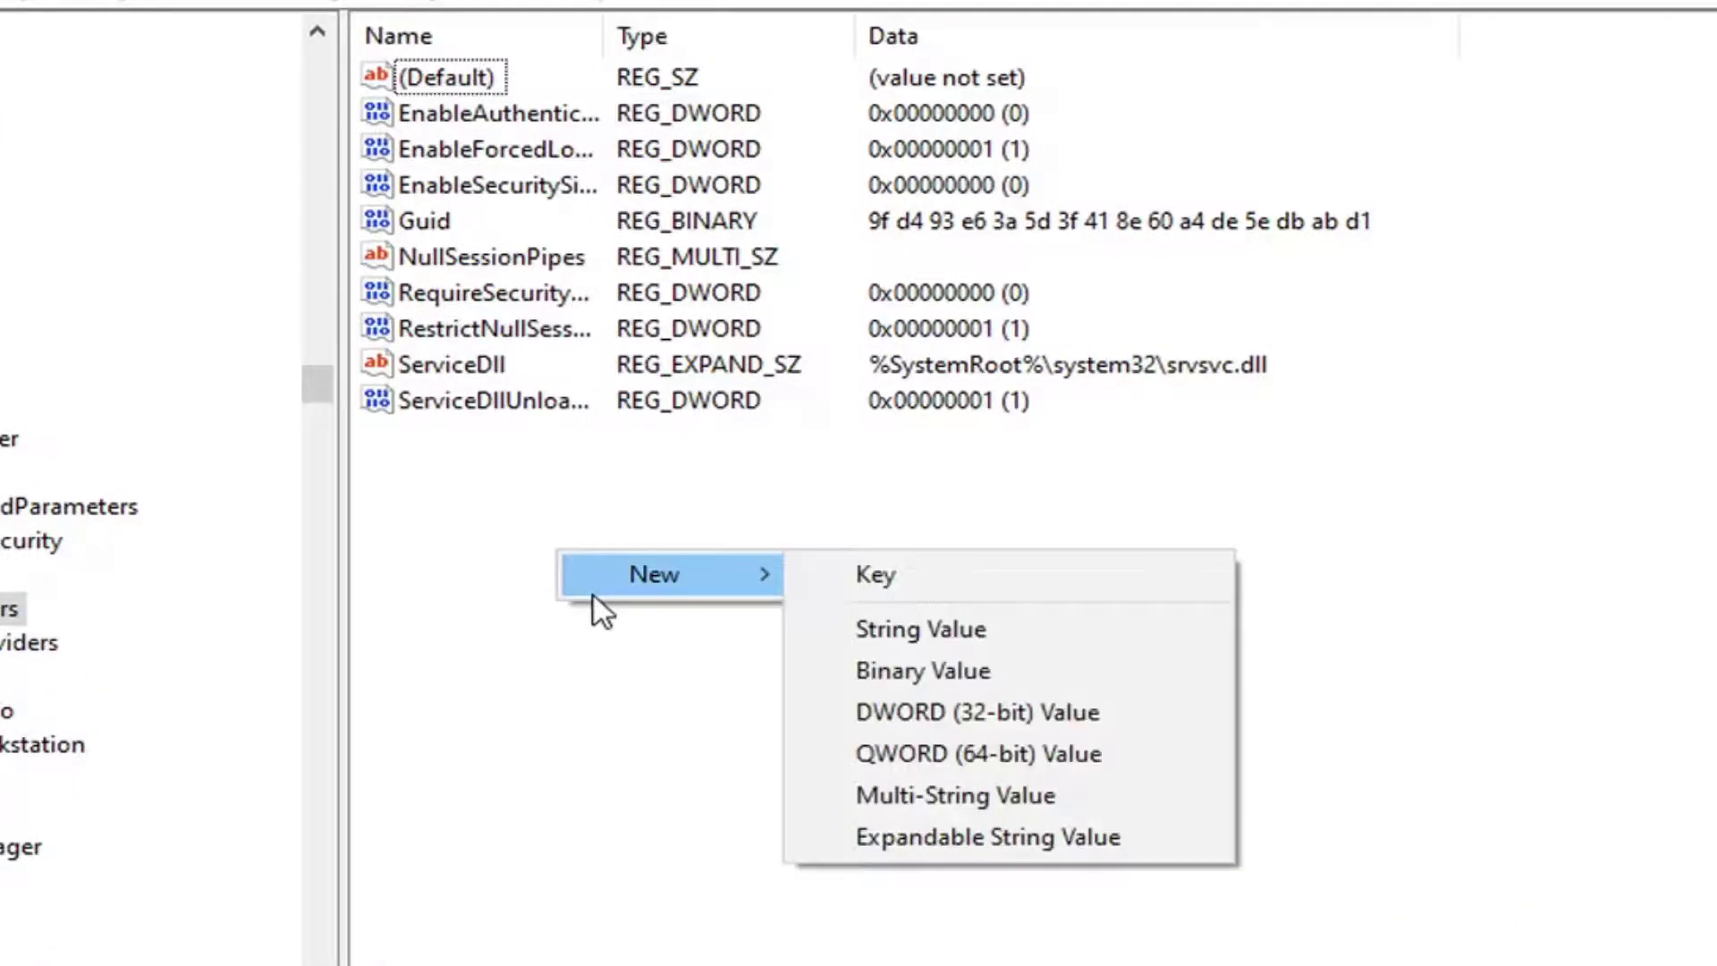
pyautogui.click(947, 712)
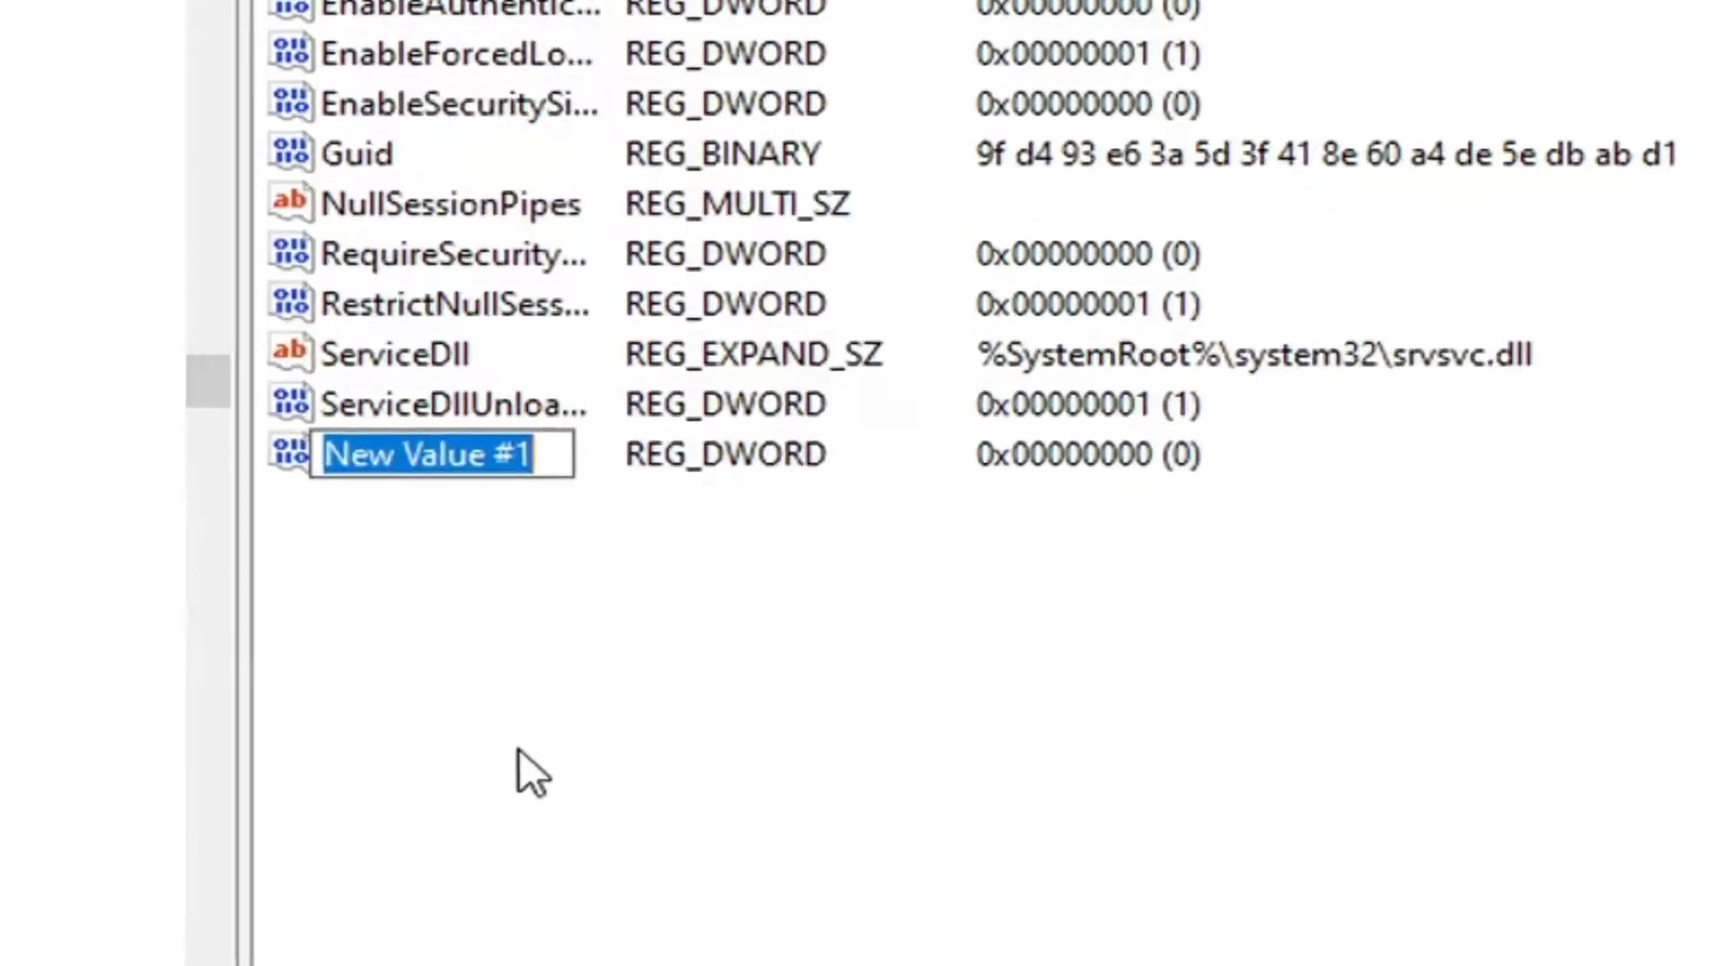
pyautogui.write('I')
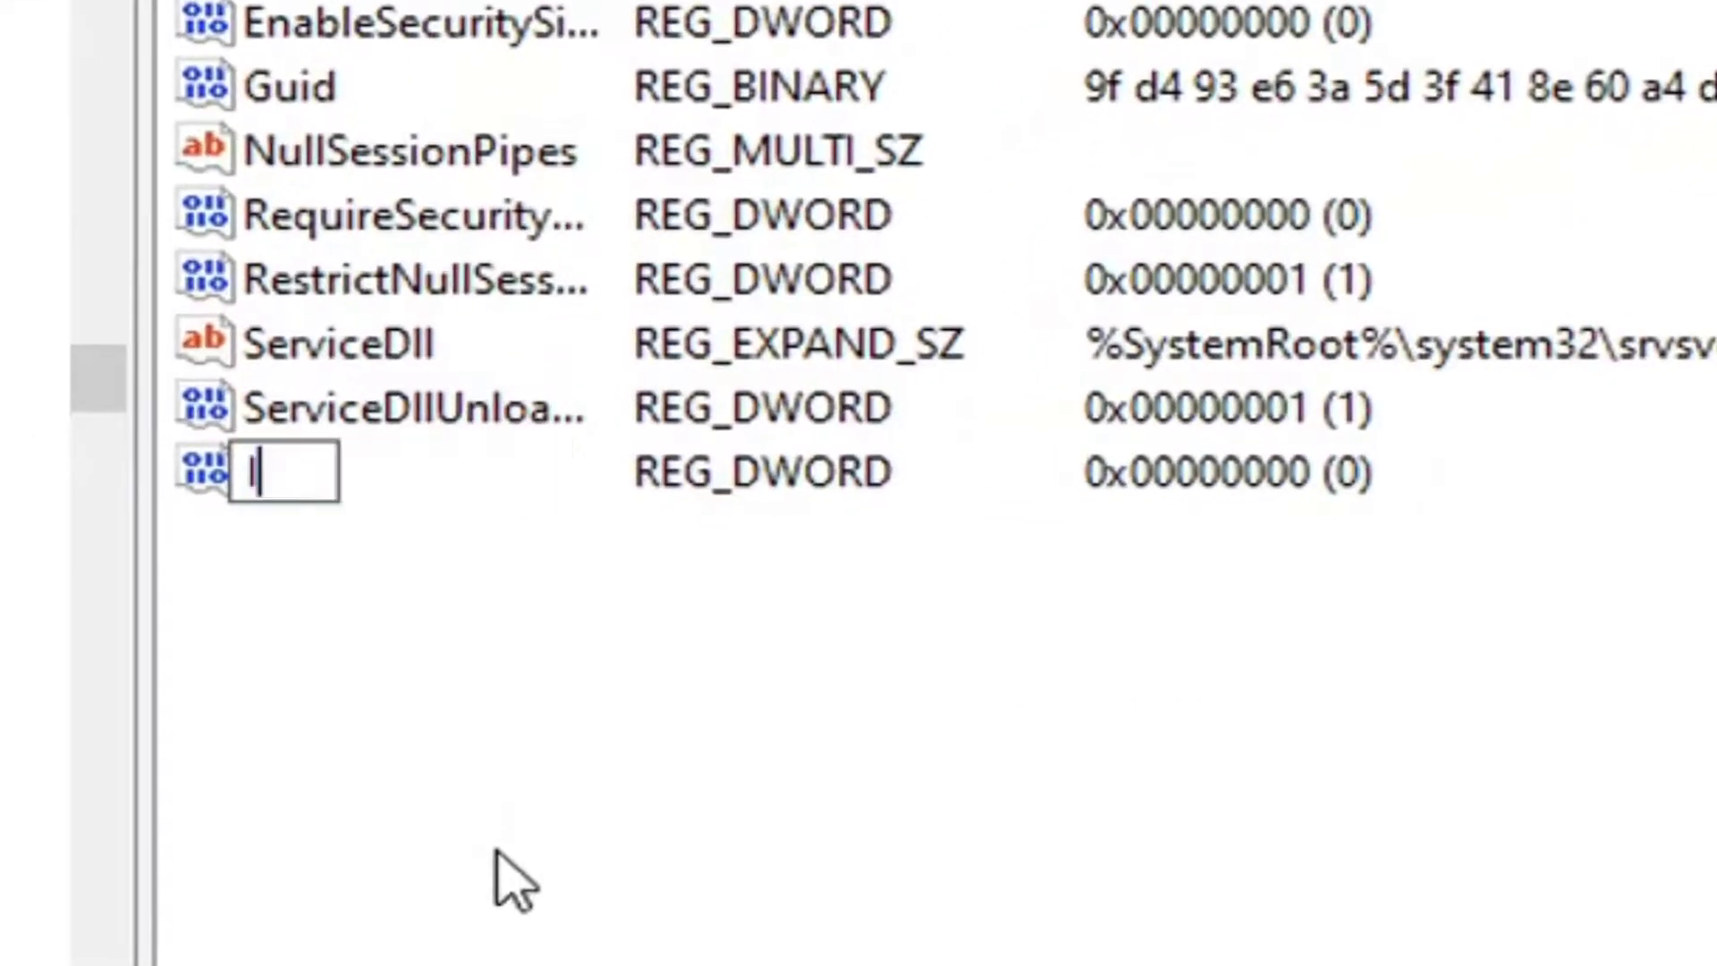
pyautogui.write('RP')
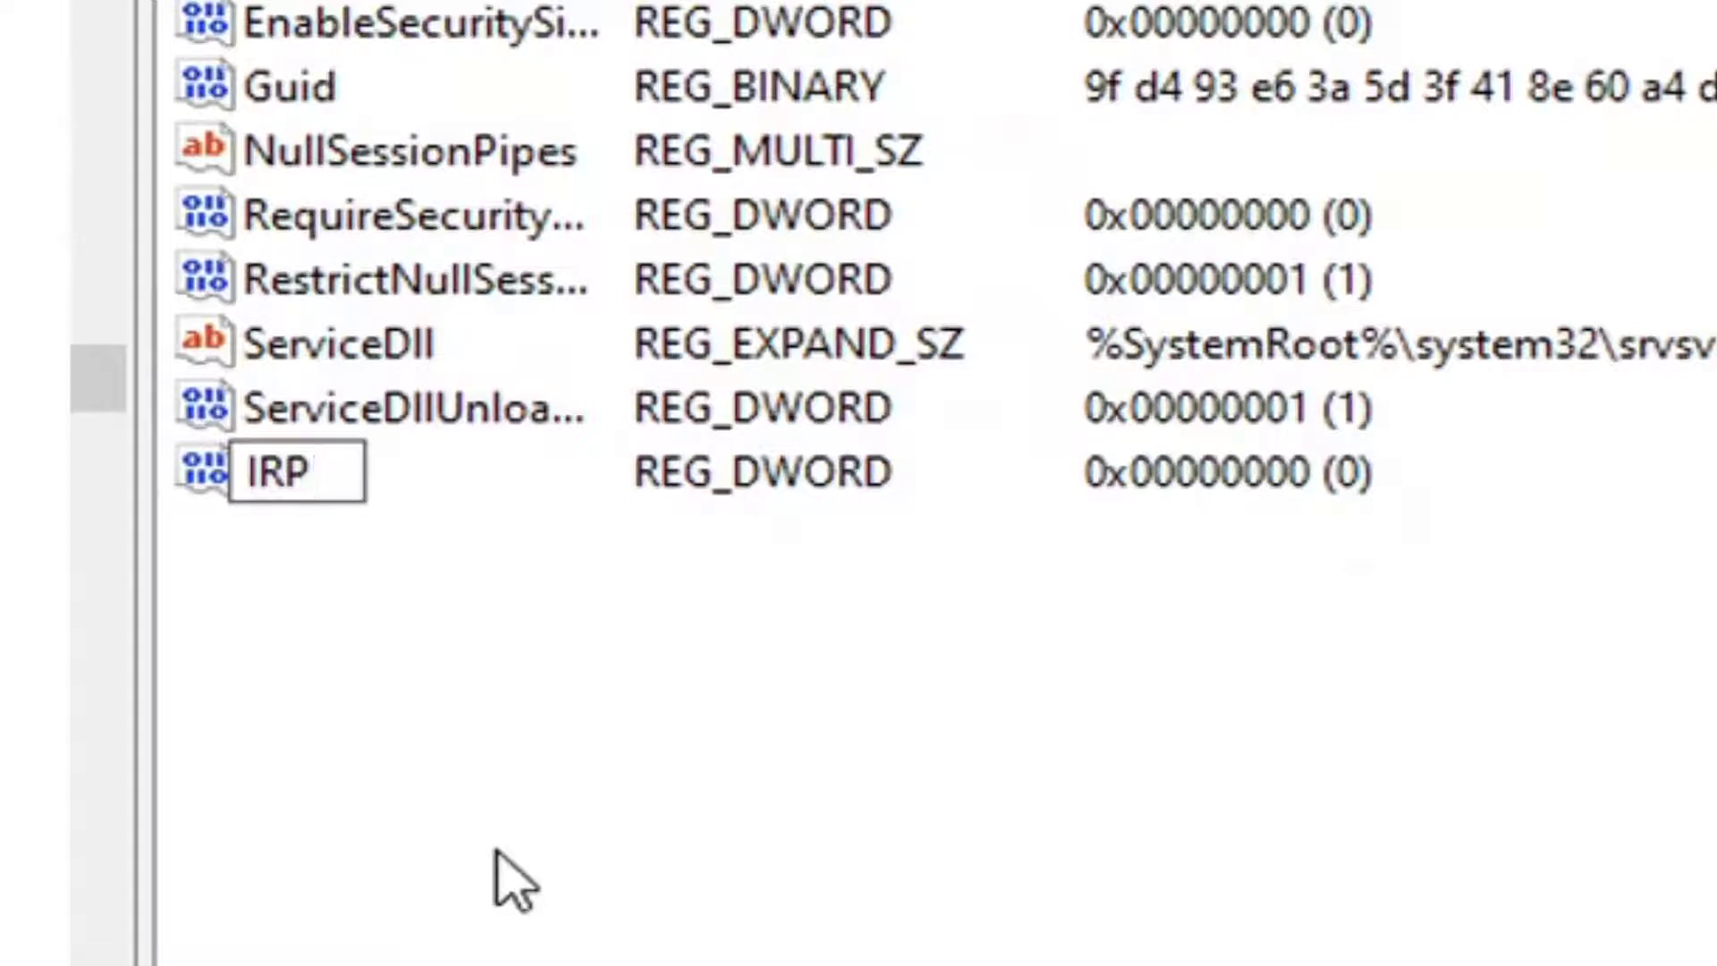
pyautogui.write('StackSize')
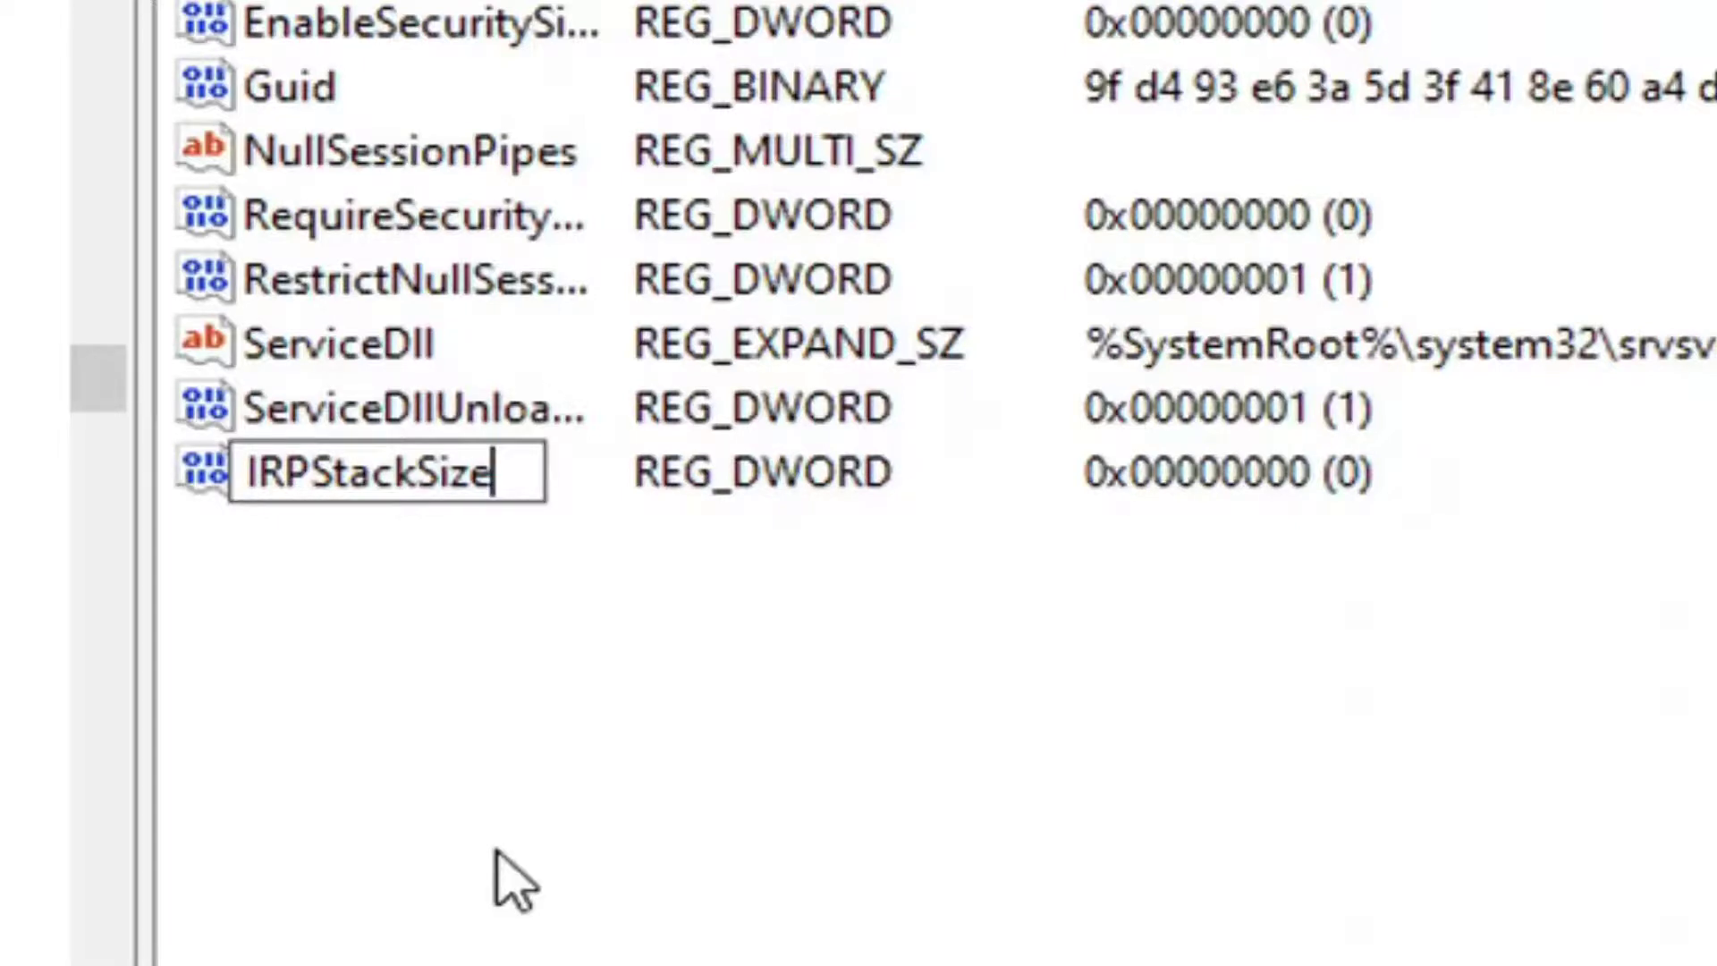
pyautogui.press('Return')
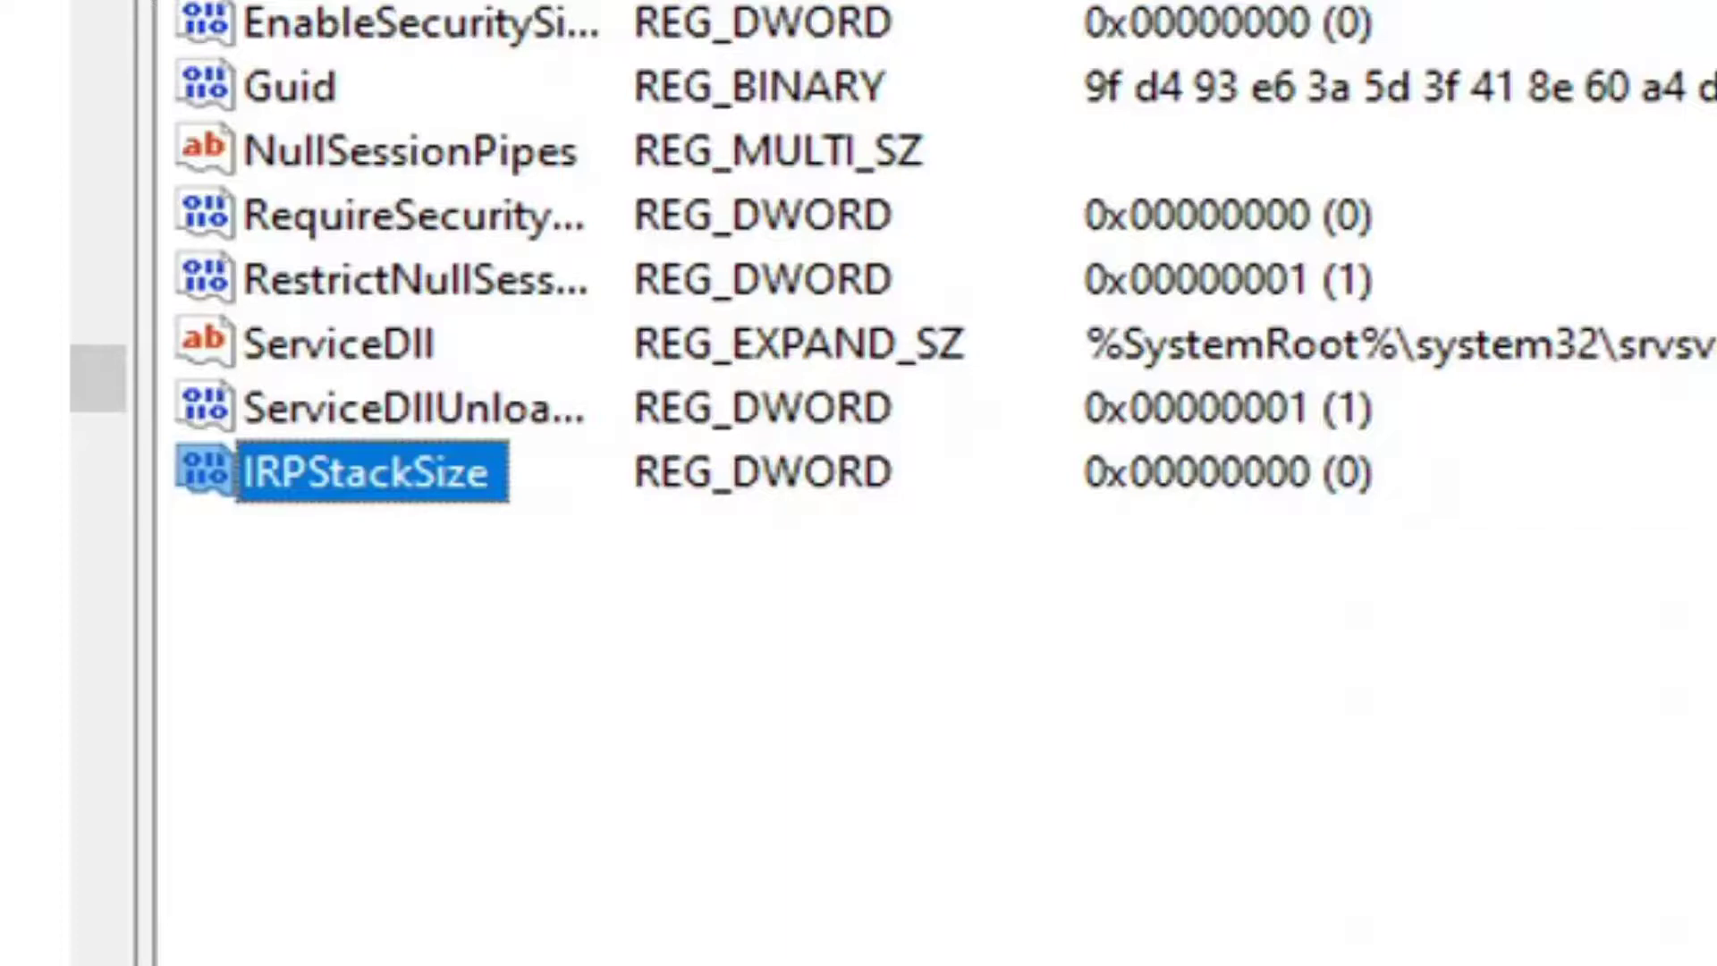
# Edit IRPStackSize, choose Decimal base and enter 50 as its value data.
pyautogui.doubleClick(324, 470)
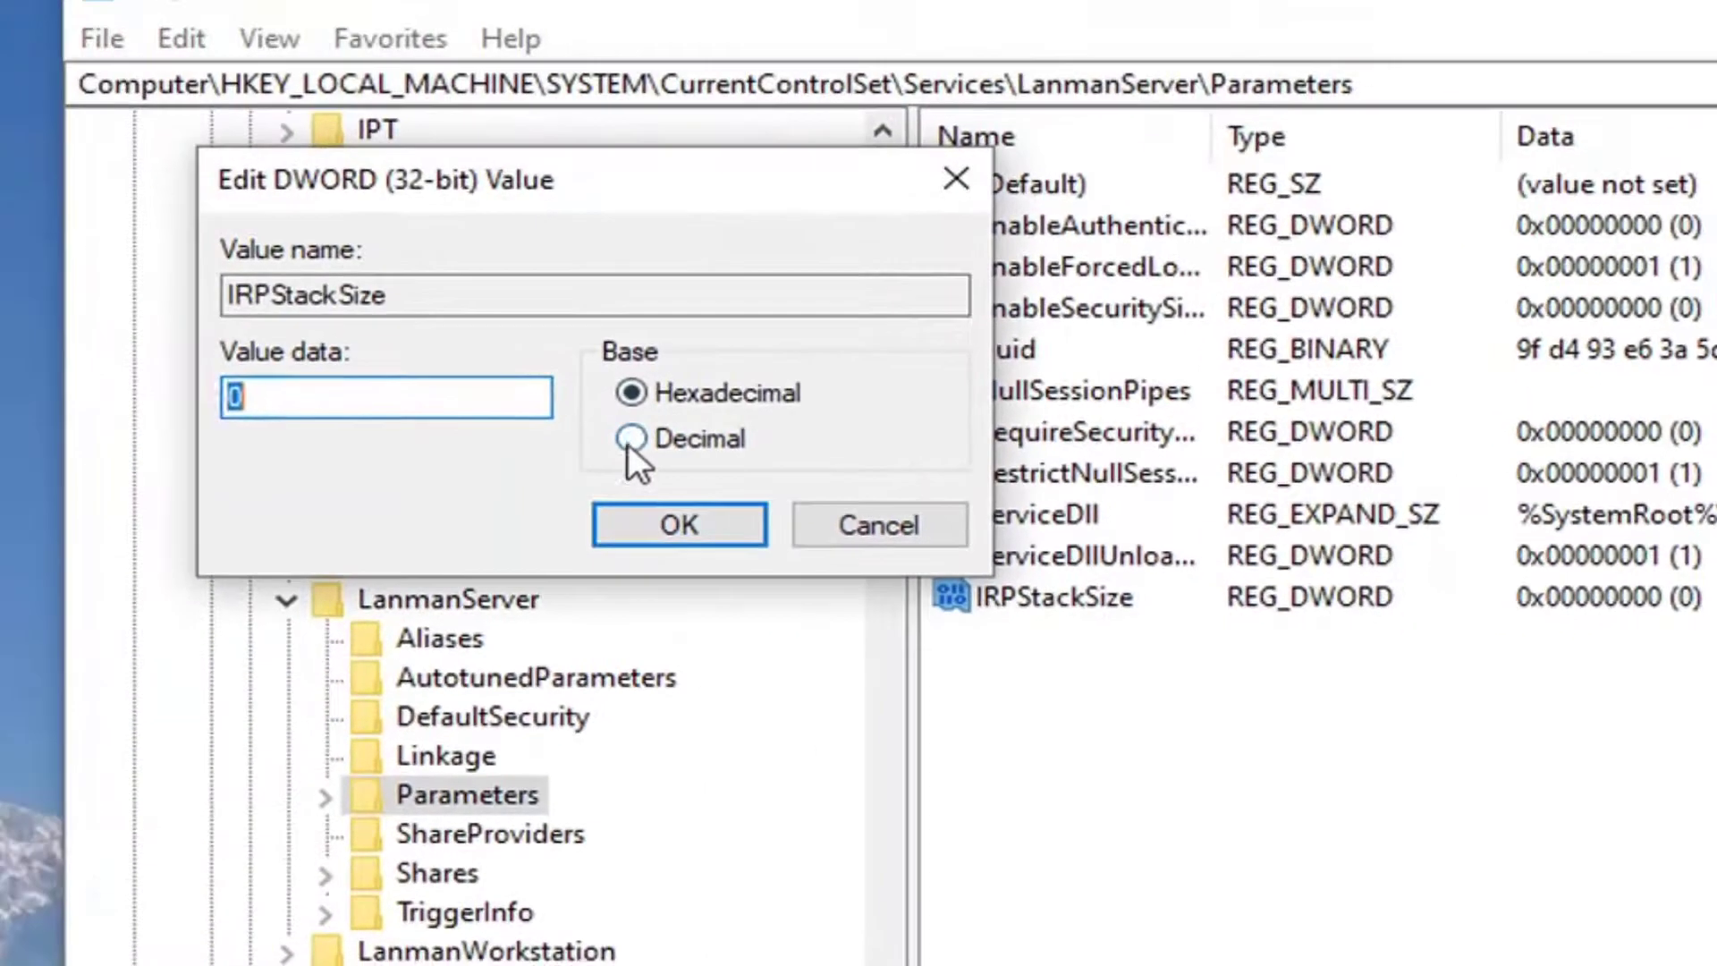
pyautogui.click(169, 332)
pyautogui.hotkey('shift', 'Tab')
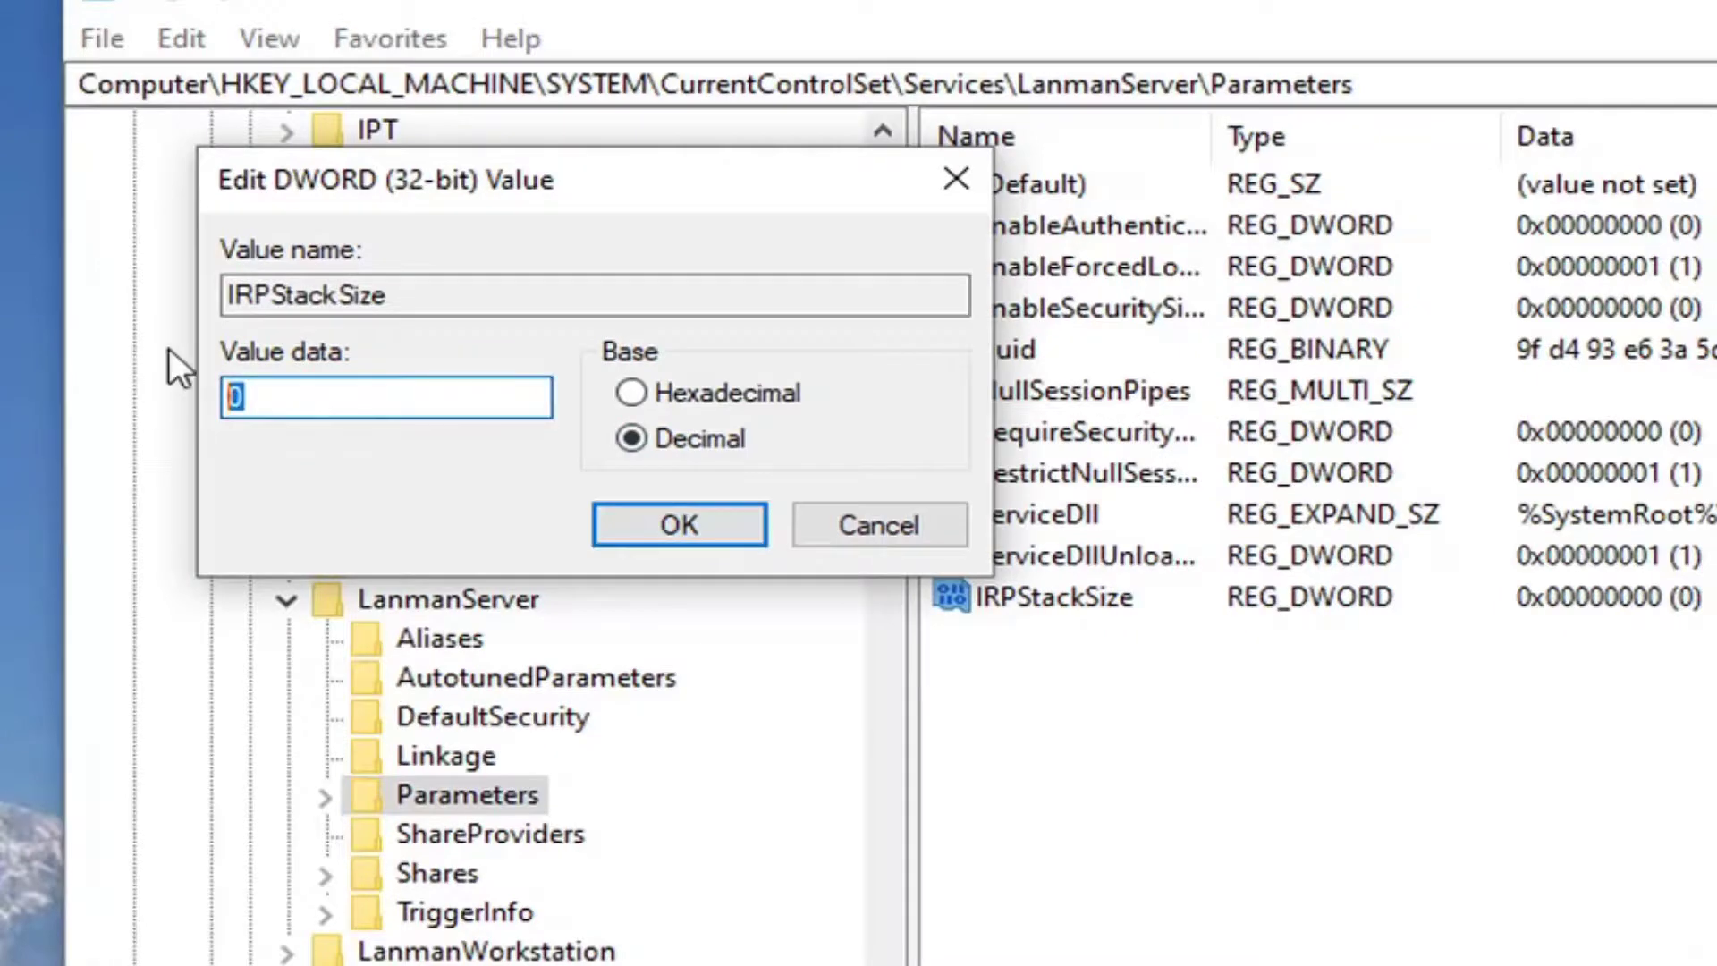
pyautogui.write('50')
# Save IRPStackSize as decimal 50 and collapse the LanmanServer key.
pyautogui.click(712, 526)
pyautogui.click(286, 599)
pyautogui.scroll(20, 297, 619)
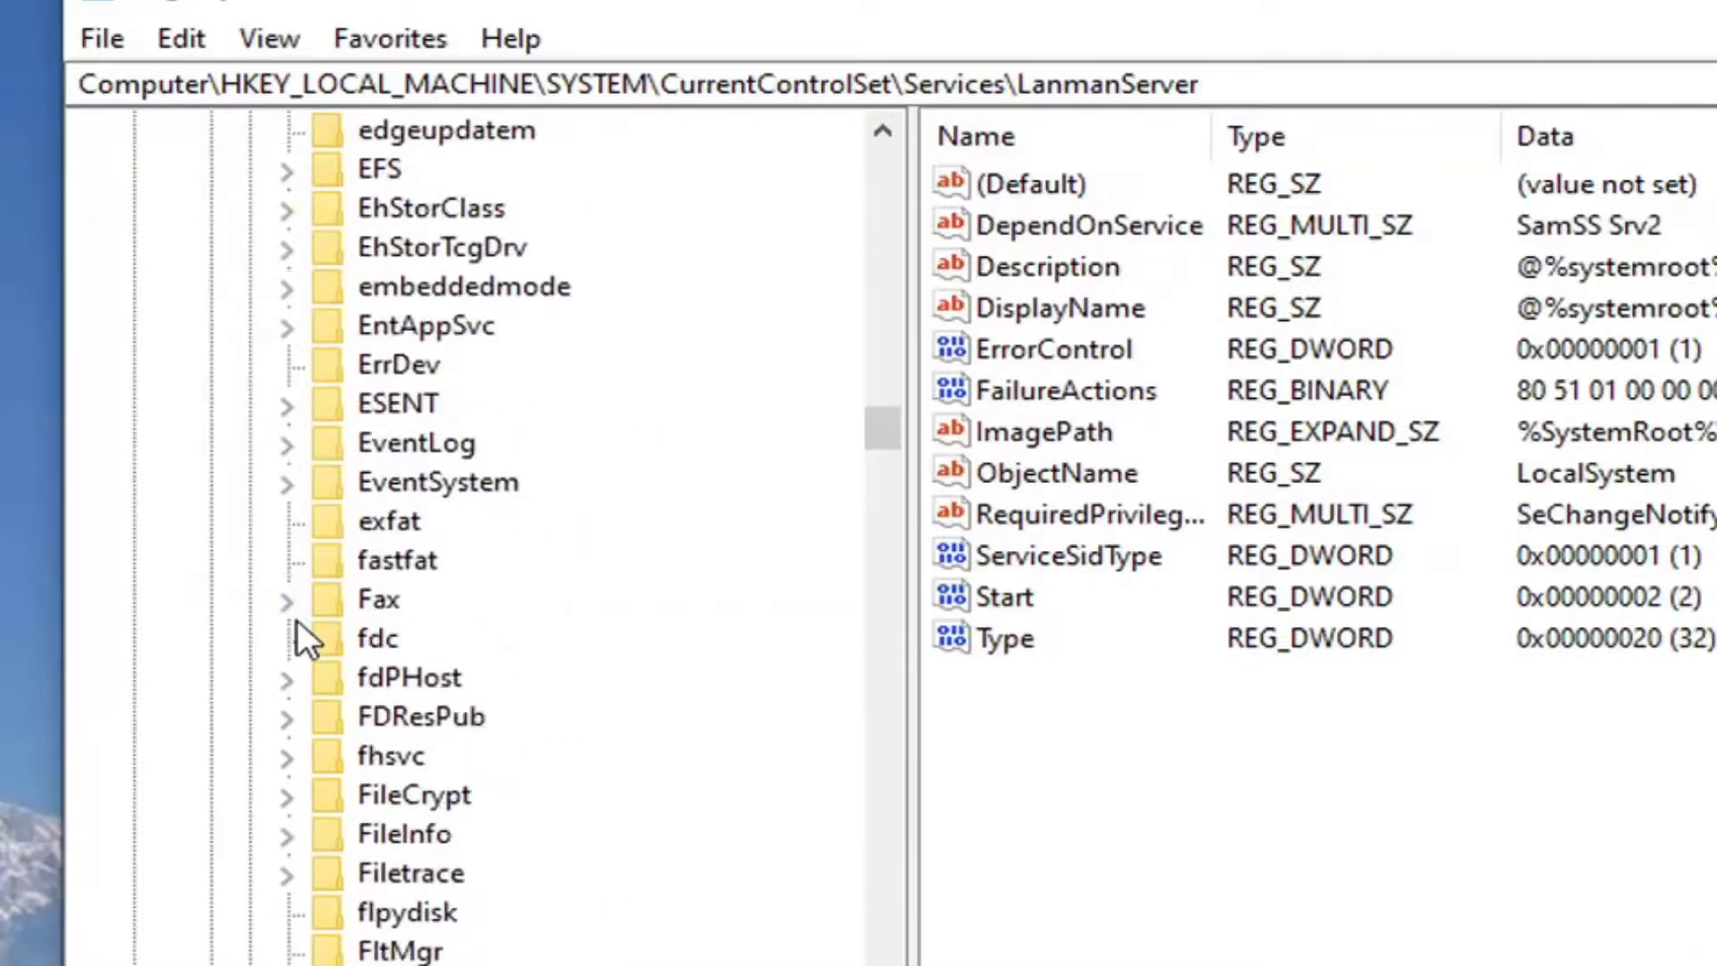
pyautogui.scroll(20, 296, 620)
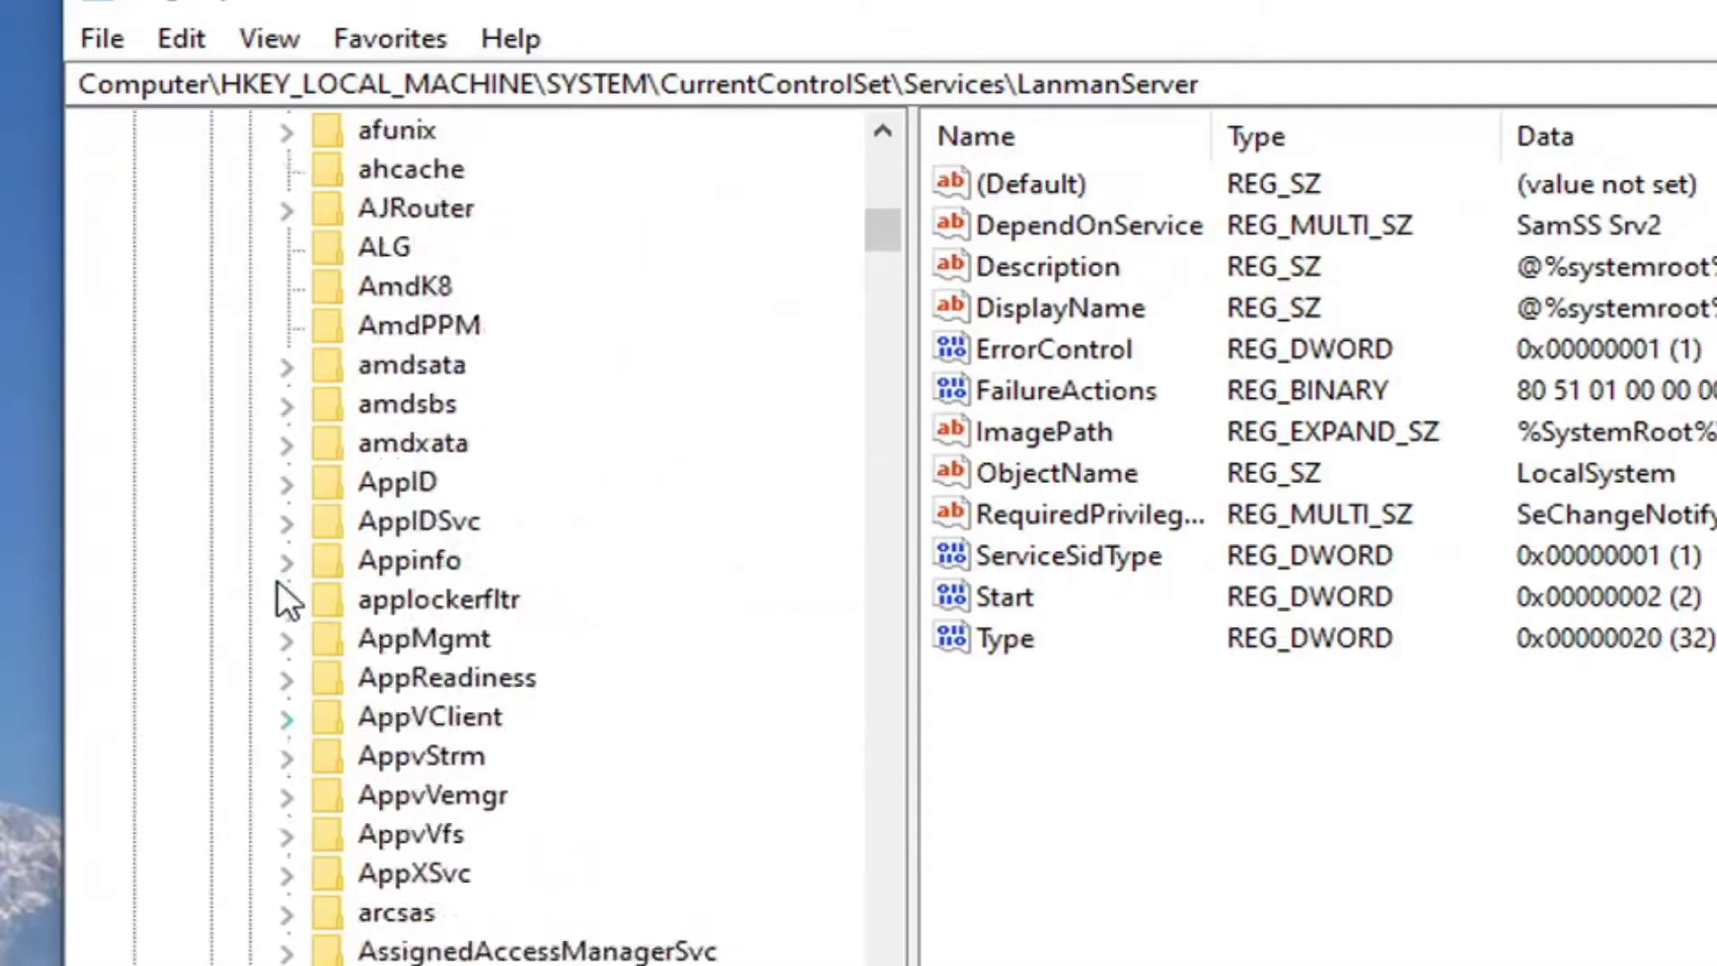
# Collapse Services, CurrentControlSet, SYSTEM and HKEY_LOCAL_MACHINE, then close Registry Editor.
pyautogui.click(247, 638)
pyautogui.click(209, 441)
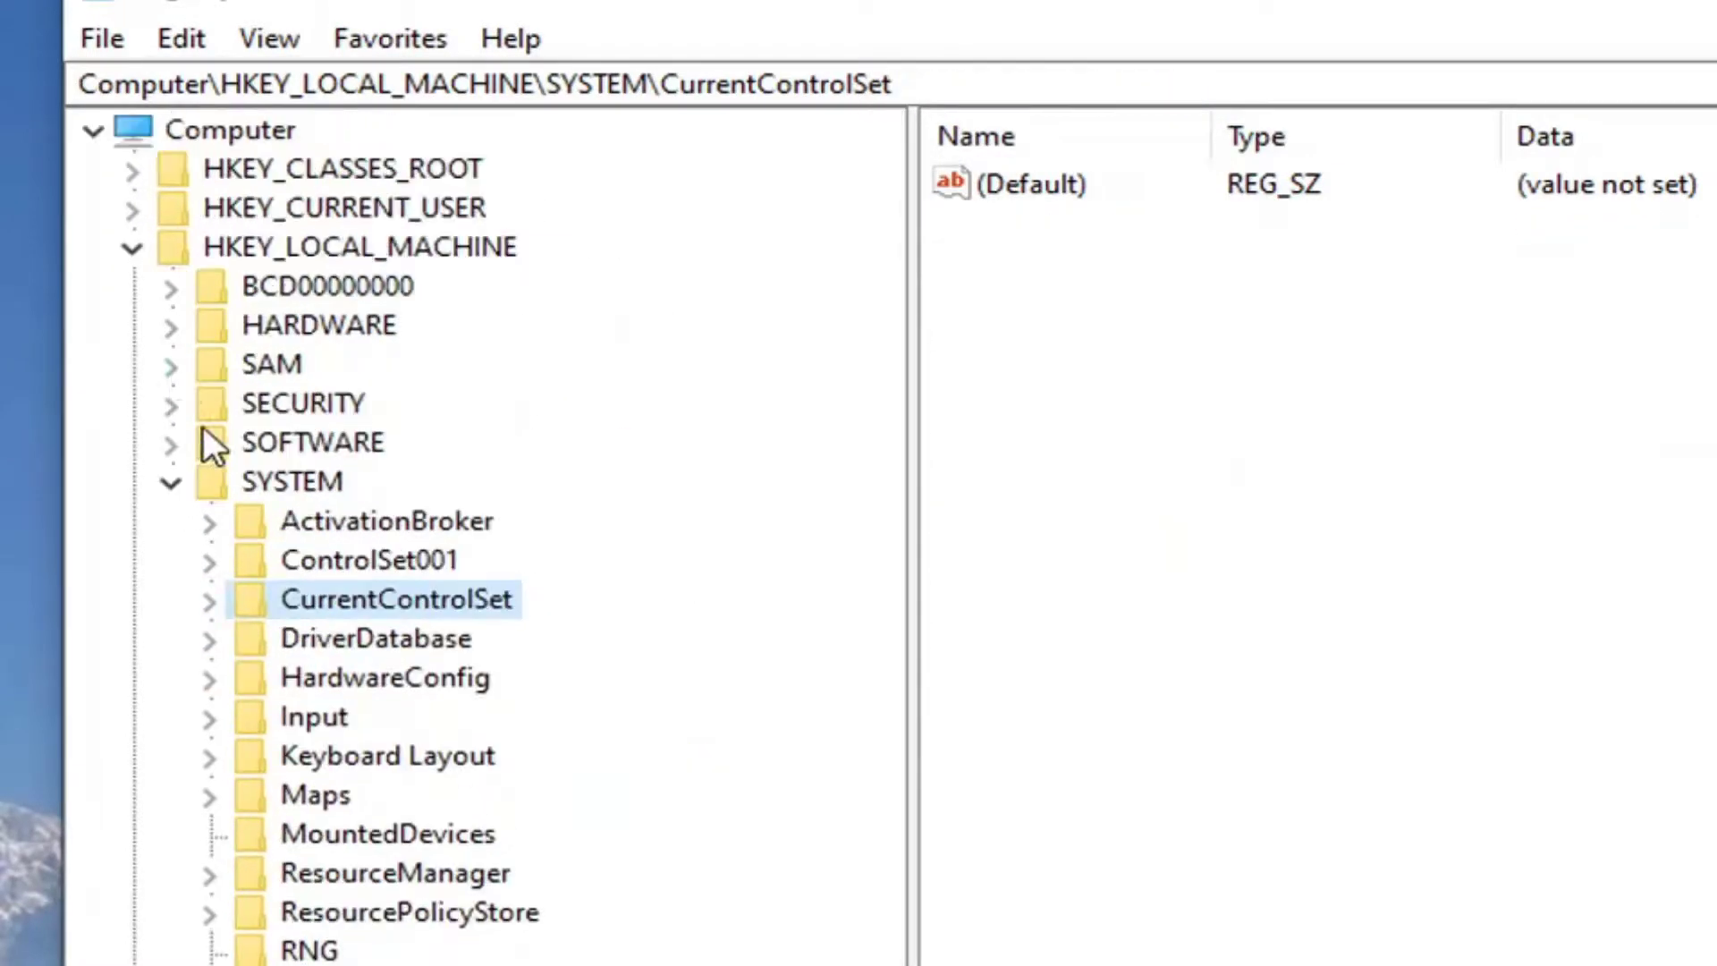
pyautogui.click(168, 479)
pyautogui.click(132, 247)
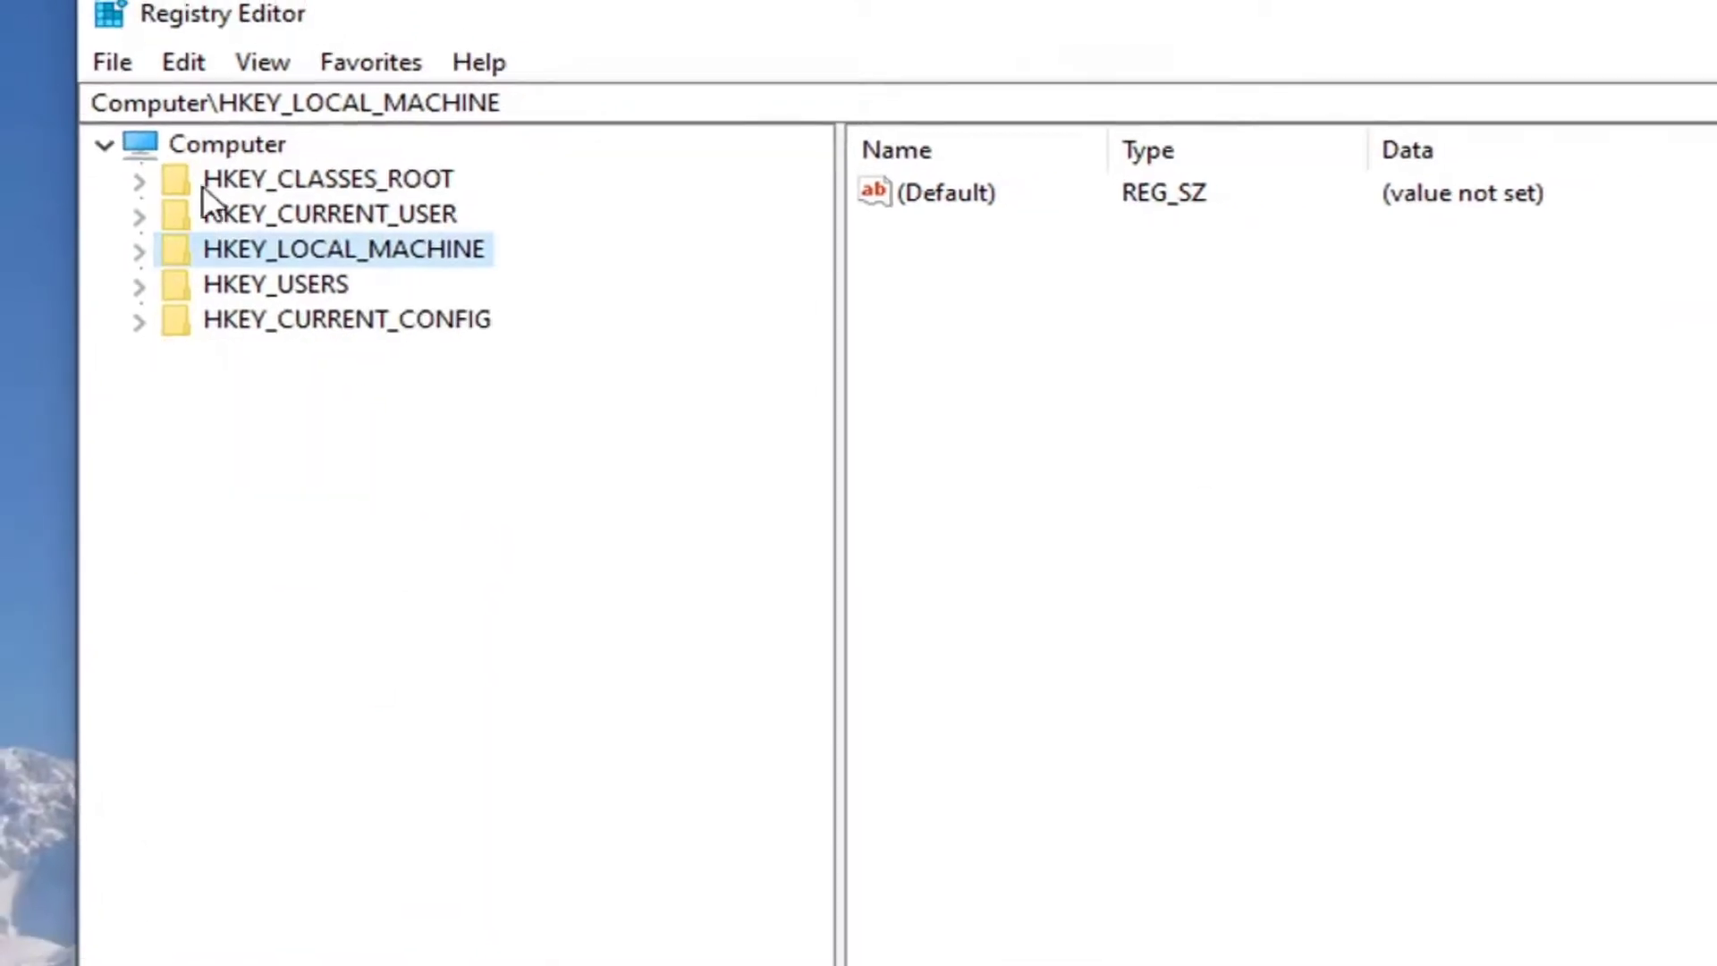
pyautogui.click(224, 136)
pyautogui.click(1650, 94)
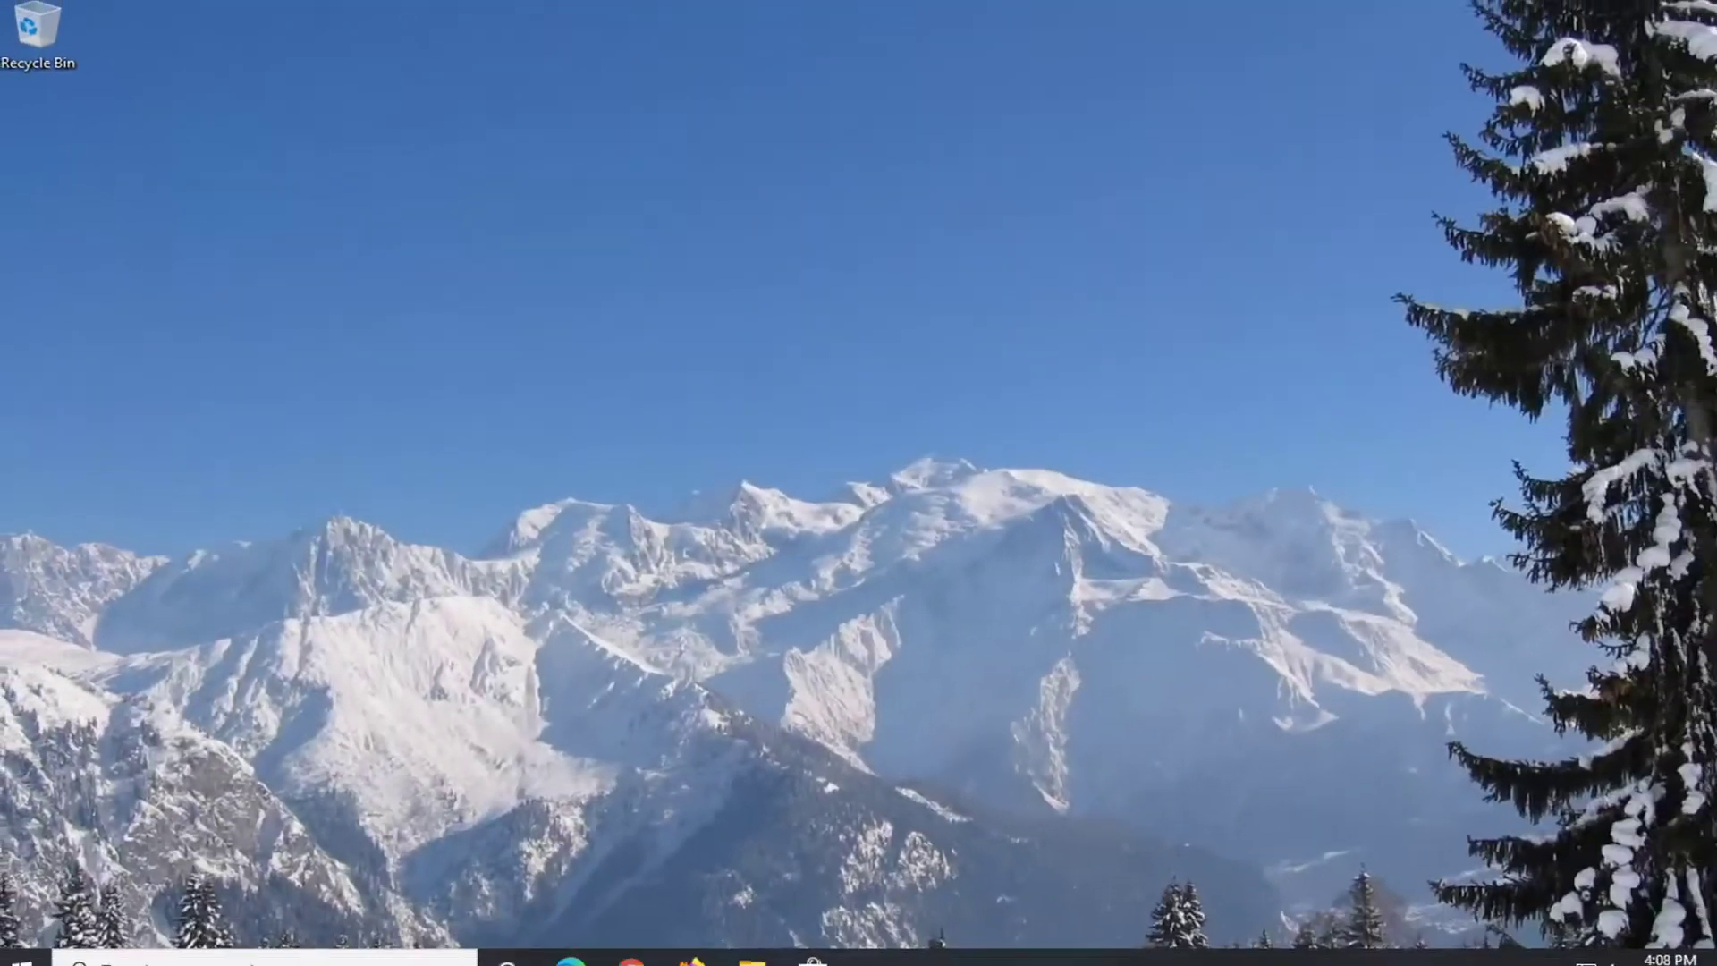